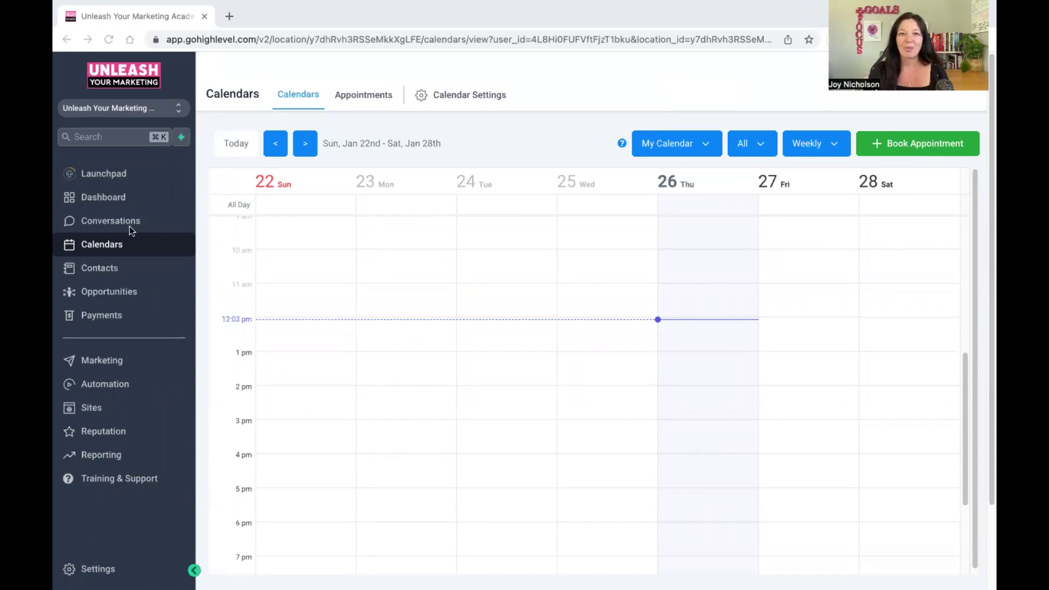
Open Calendars and examine the calendar selection and view options and the appointment booking form, leaving everything unchanged
{"action": "left_click", "coordinate": [110, 249]}
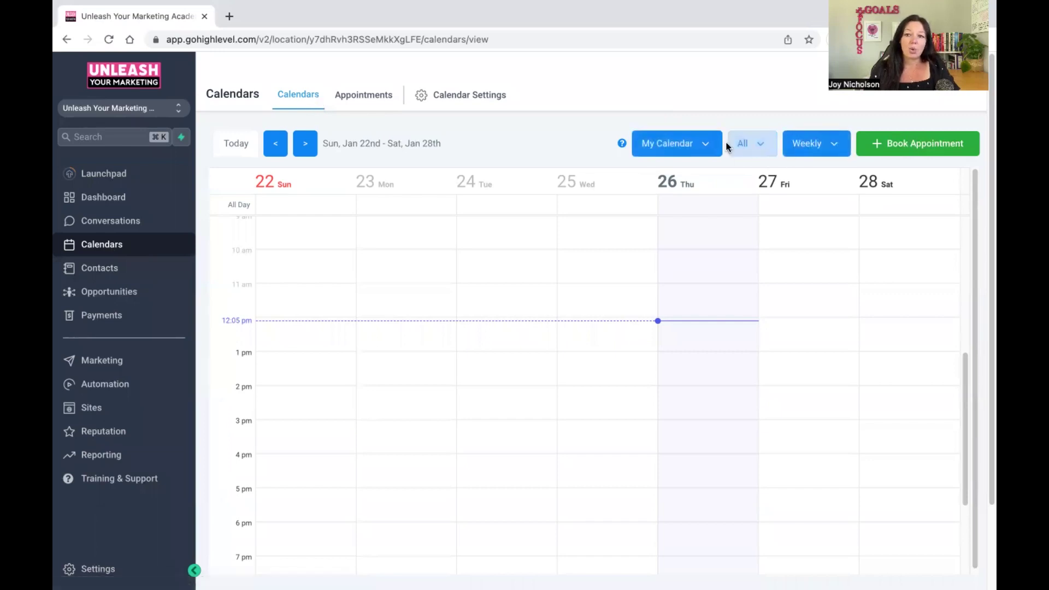
{"action": "left_click", "coordinate": [704, 145]}
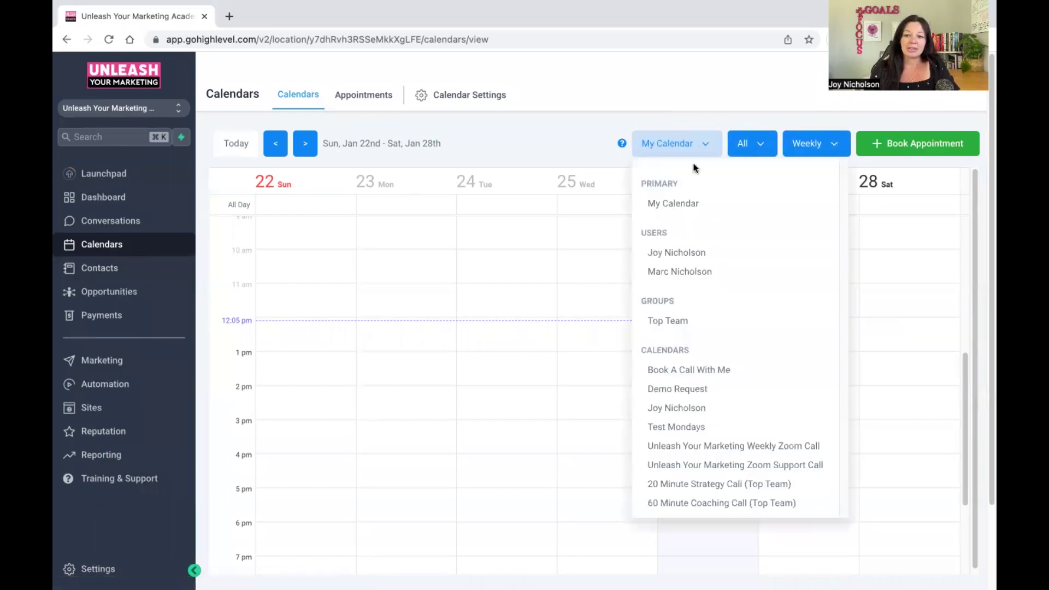
{"action": "left_click", "coordinate": [769, 151]}
{"action": "left_click", "coordinate": [817, 145]}
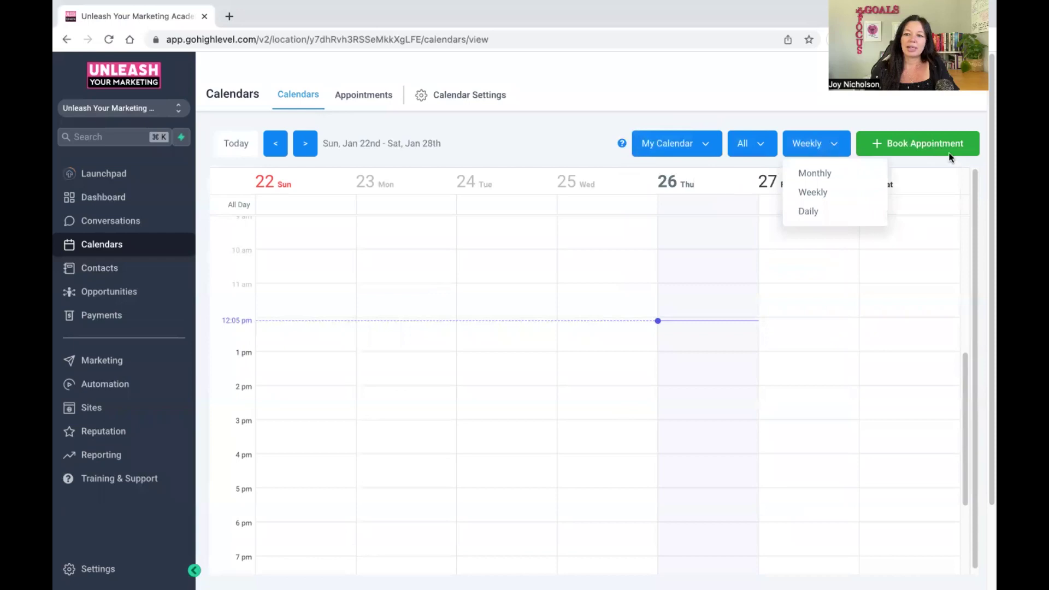
{"action": "left_click", "coordinate": [948, 153]}
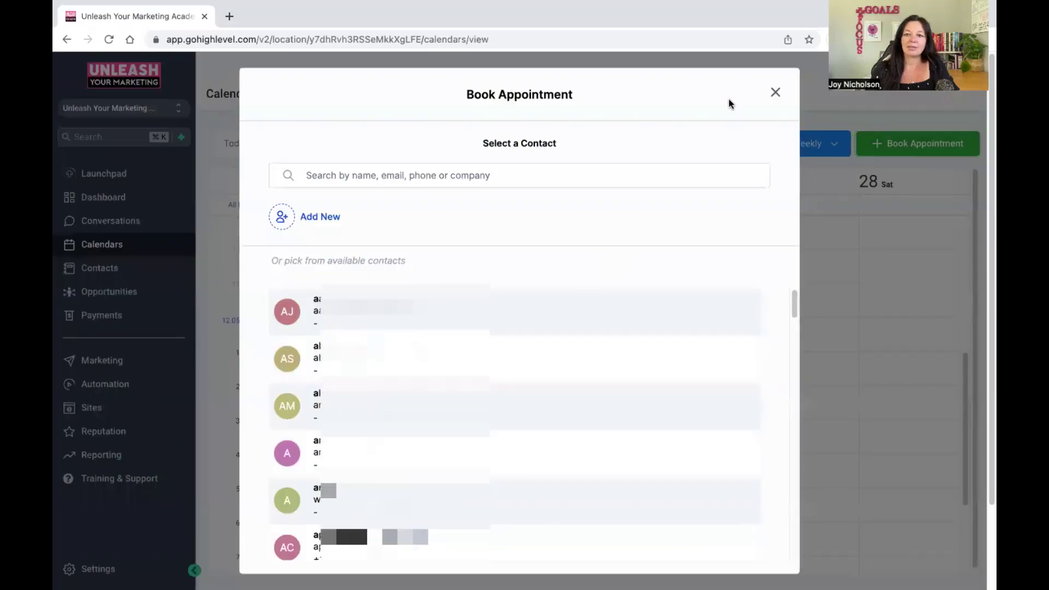
{"action": "triple_click", "coordinate": [704, 114]}
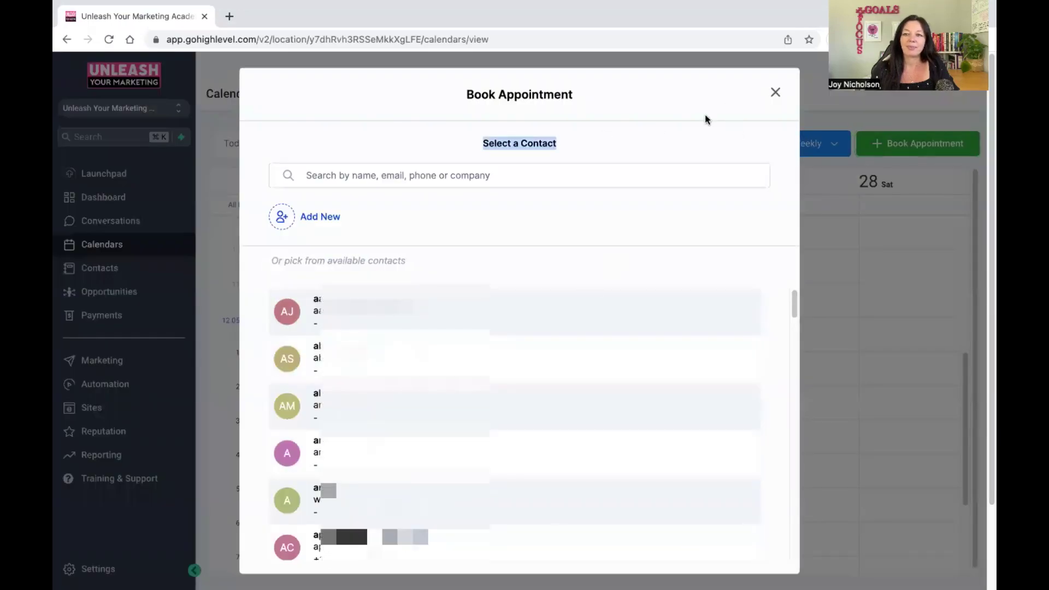
{"action": "left_click", "coordinate": [775, 94]}
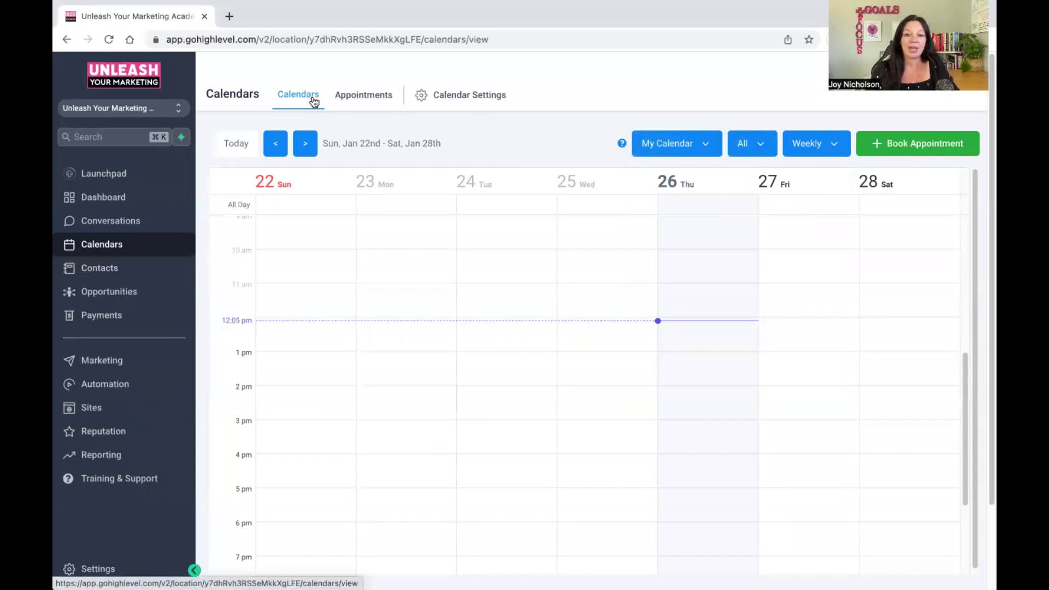
Open the calendar settings, look over the existing calendars and start a new calendar of type Round Robin Booking
{"action": "left_click", "coordinate": [457, 97]}
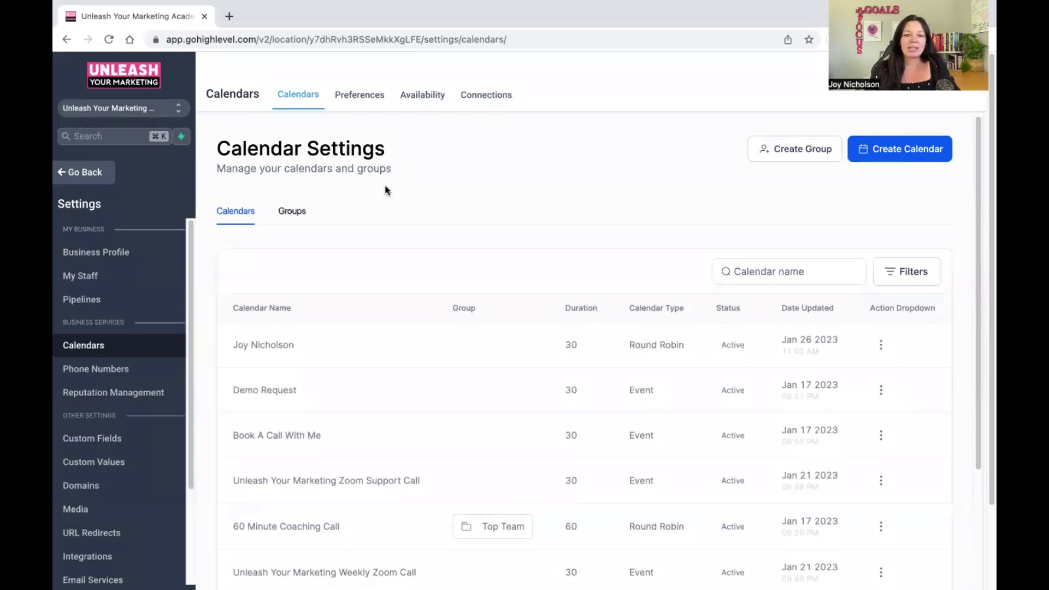
{"action": "scroll", "coordinate": [607, 253], "scroll_direction": "down", "scroll_amount": 3}
{"action": "scroll", "coordinate": [617, 254], "scroll_direction": "up", "scroll_amount": 3}
{"action": "scroll", "coordinate": [374, 504], "scroll_direction": "down", "scroll_amount": 3}
{"action": "scroll", "coordinate": [774, 343], "scroll_direction": "up", "scroll_amount": 3}
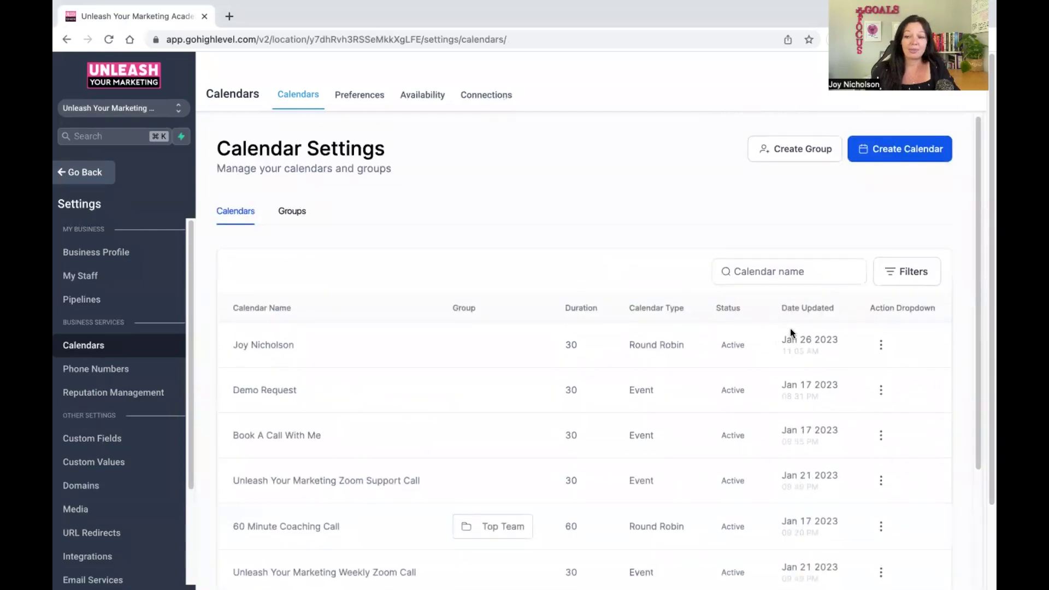
{"action": "left_click", "coordinate": [898, 153]}
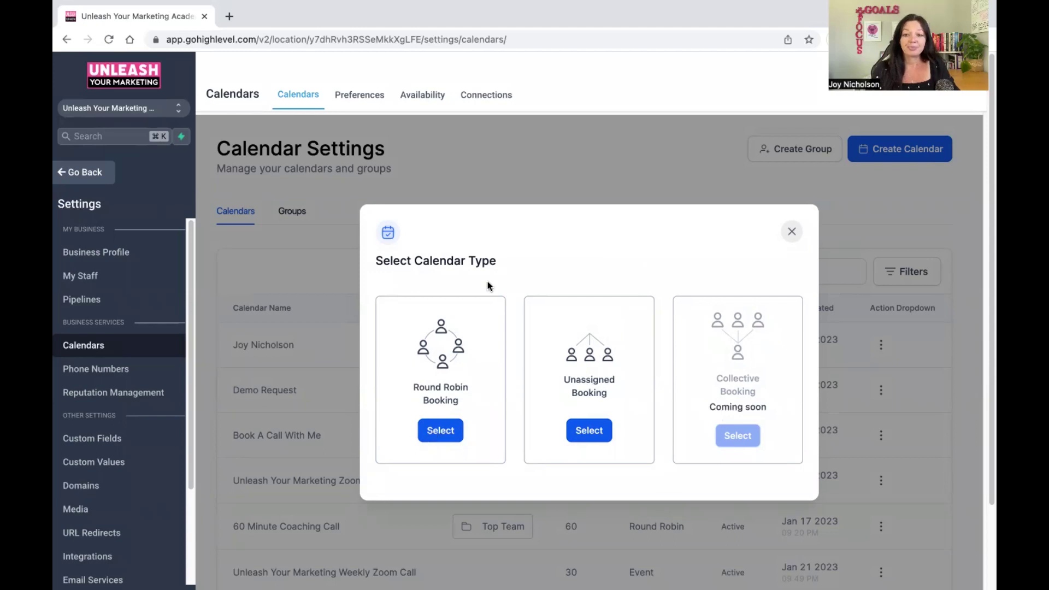
{"action": "left_click", "coordinate": [435, 440]}
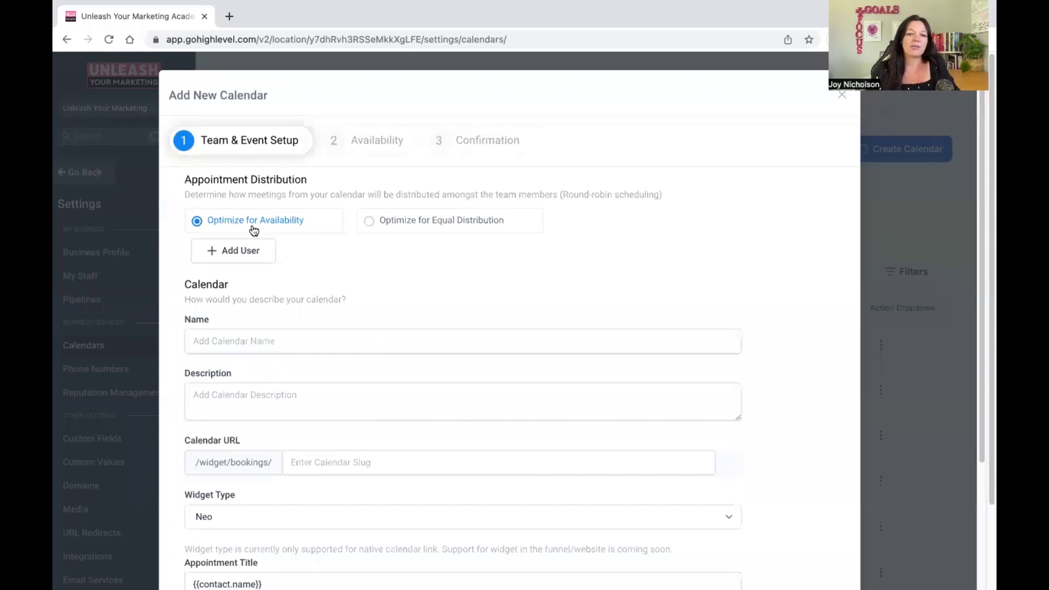
Set the appointment distribution to Optimize for Availability and add the first listed team member to the new calendar
{"action": "left_click", "coordinate": [432, 230]}
{"action": "left_click", "coordinate": [294, 225]}
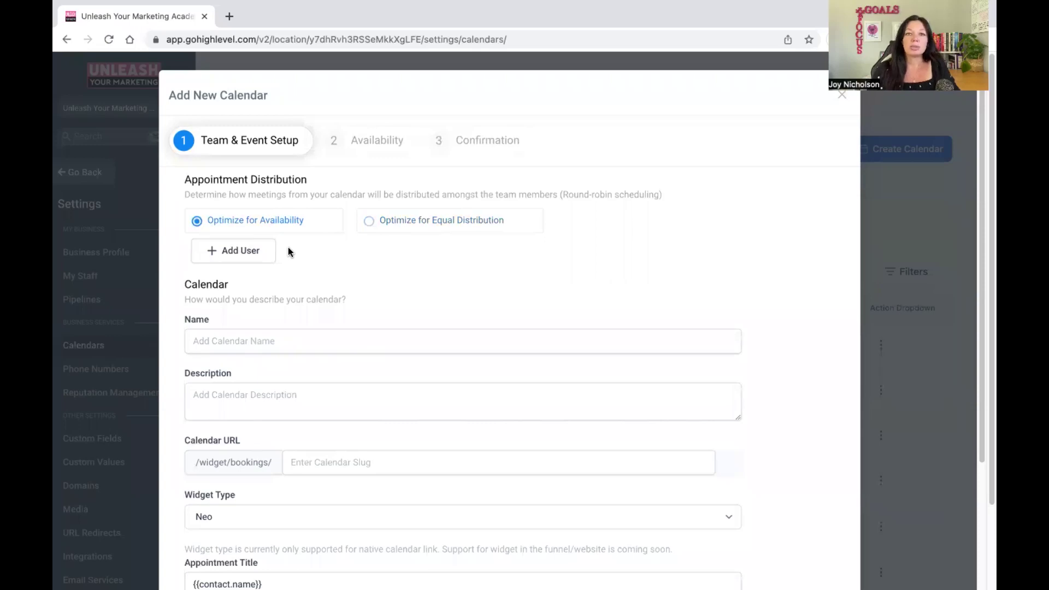
{"action": "left_click", "coordinate": [241, 251]}
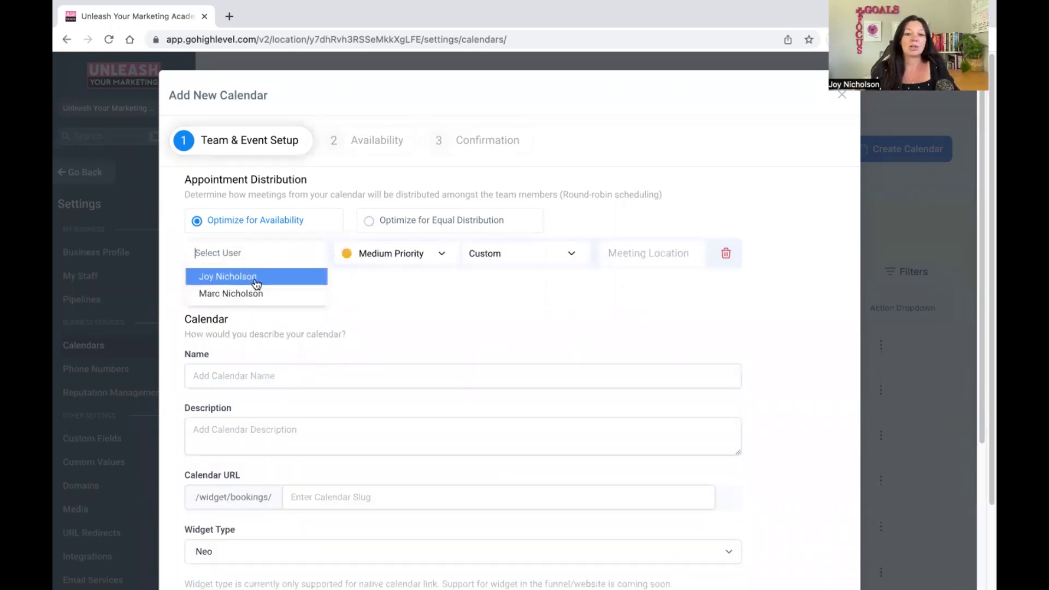
{"action": "left_click", "coordinate": [266, 274]}
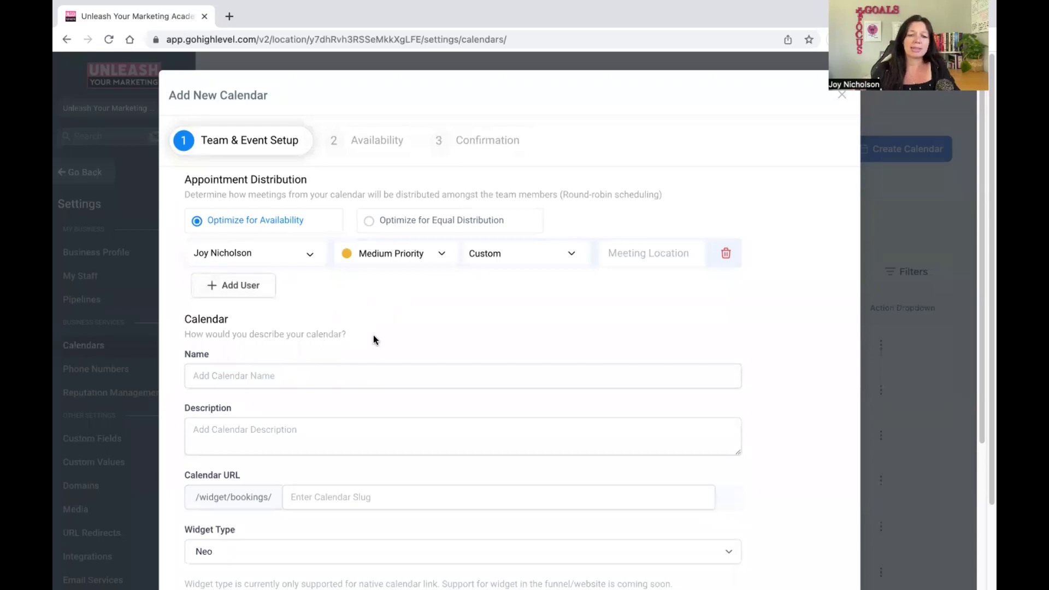
Set the added team member's priority to Low Priority
{"action": "left_click", "coordinate": [428, 256]}
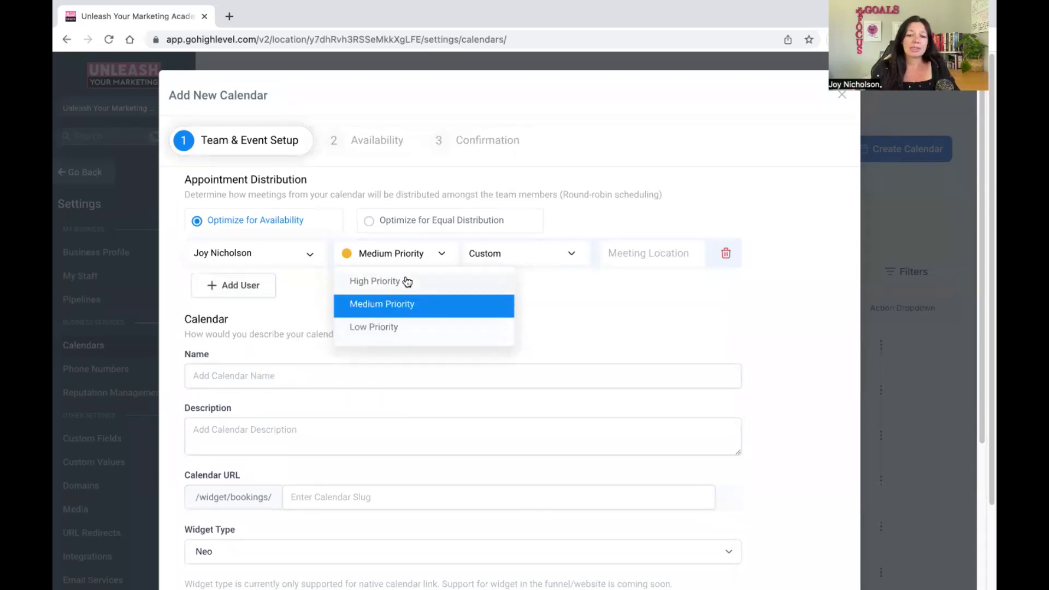
{"action": "left_click", "coordinate": [421, 280]}
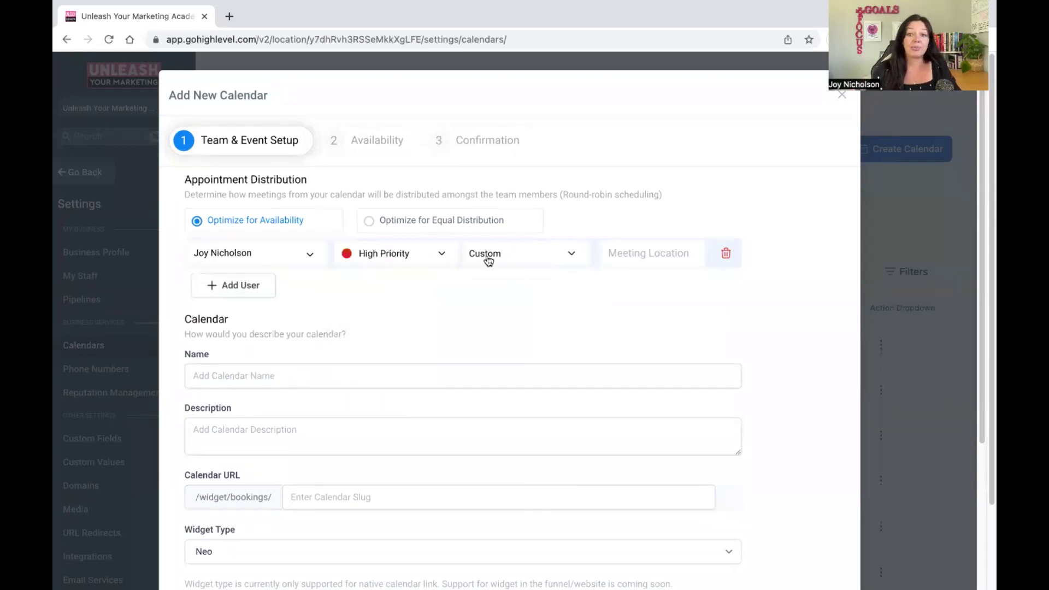
{"action": "left_click", "coordinate": [441, 255]}
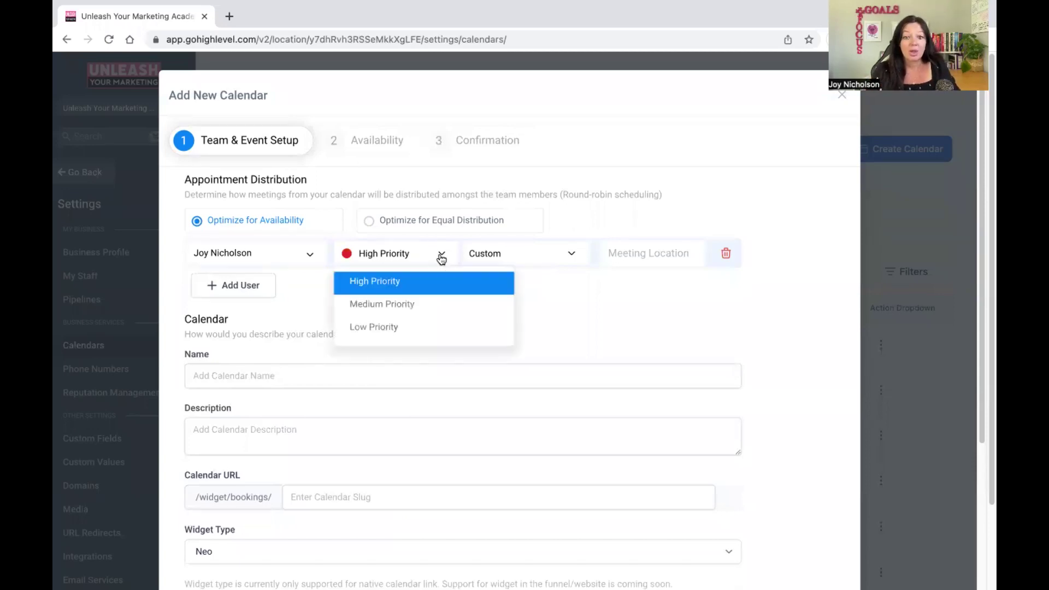
{"action": "left_click", "coordinate": [414, 328]}
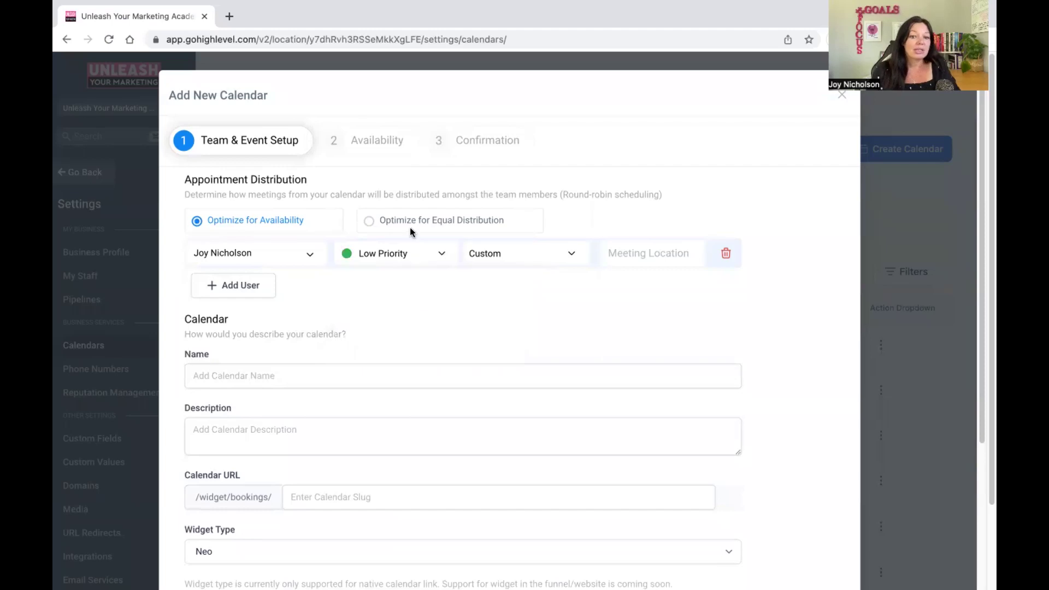
{"action": "left_click", "coordinate": [406, 267]}
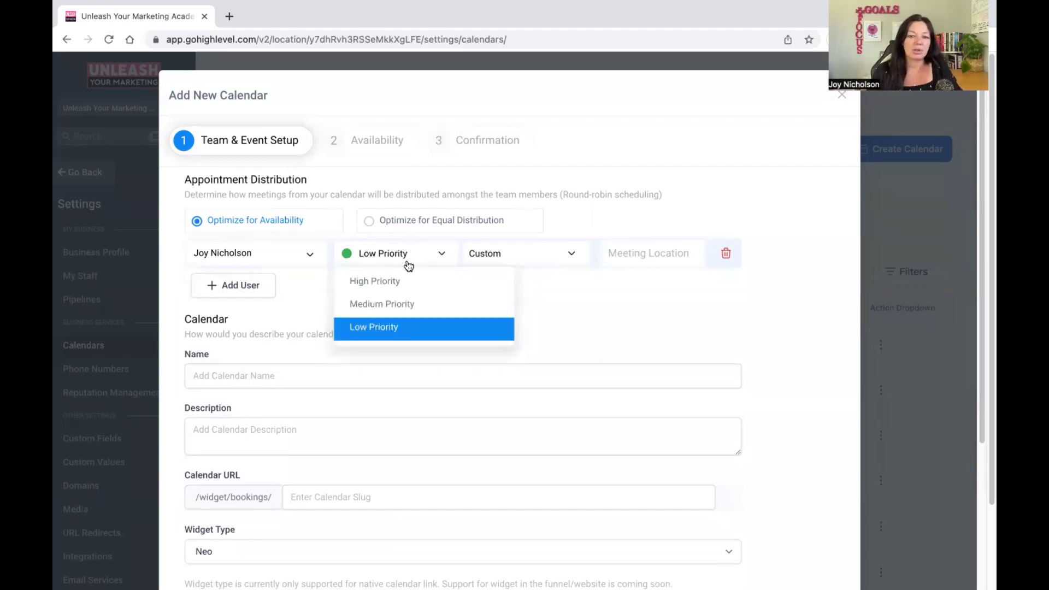
{"action": "left_click", "coordinate": [407, 267]}
Try Google Meet and Connect Zoom as the team member's meeting location type, then dismiss the Zoom connection dialog
{"action": "left_click", "coordinate": [503, 253]}
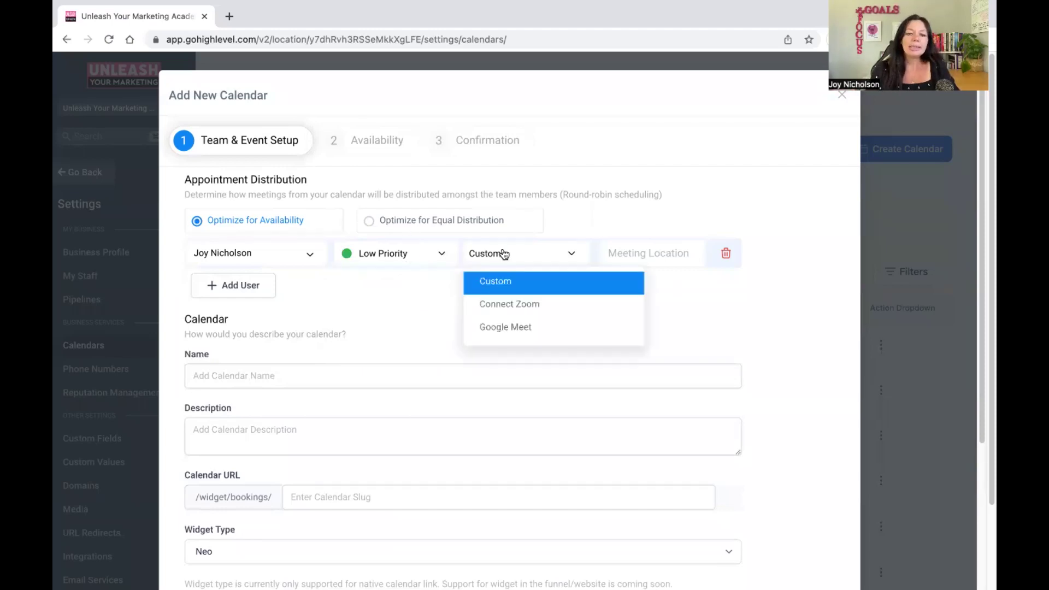
{"action": "left_click", "coordinate": [506, 326]}
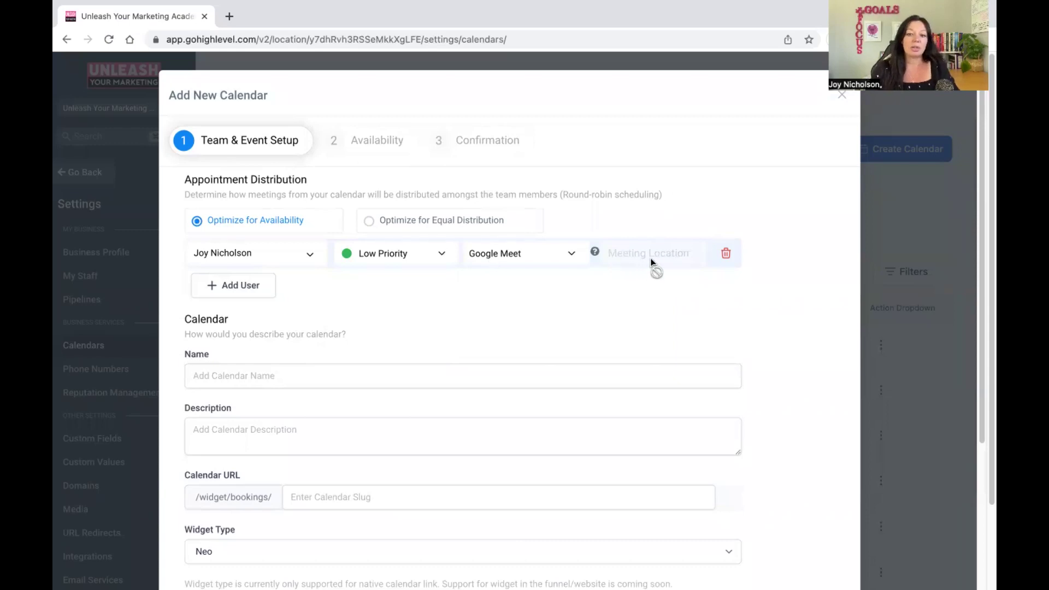
{"action": "left_click", "coordinate": [546, 253]}
{"action": "left_click", "coordinate": [519, 301]}
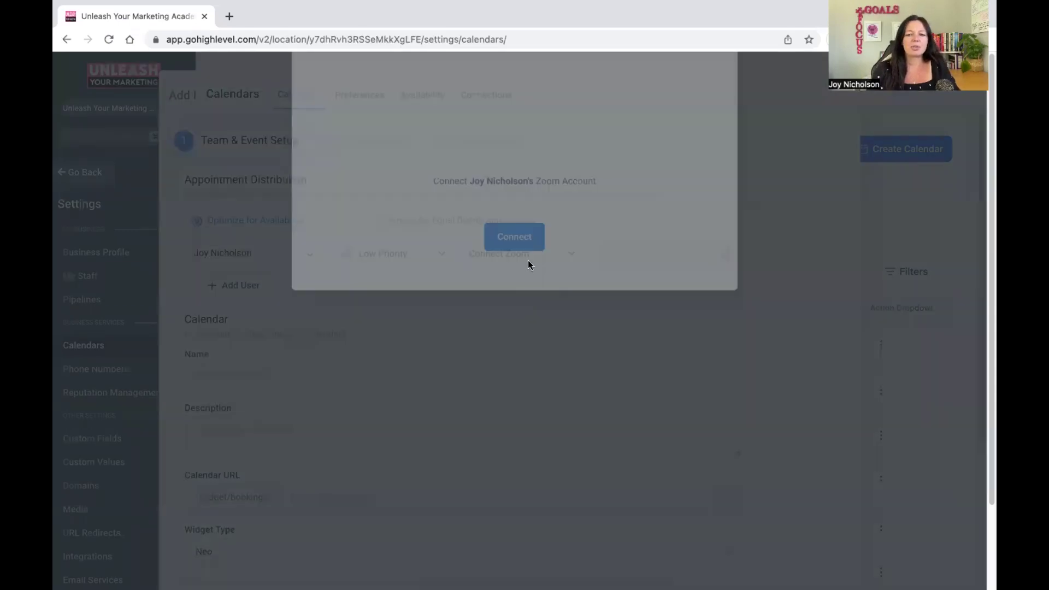
{"action": "left_click", "coordinate": [719, 96]}
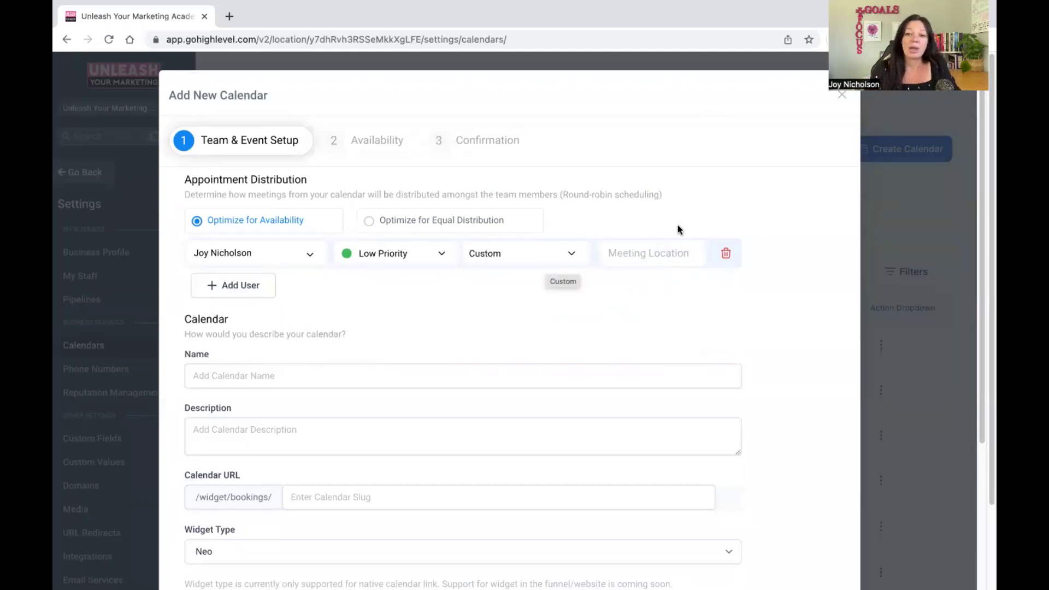
{"action": "left_click", "coordinate": [660, 257]}
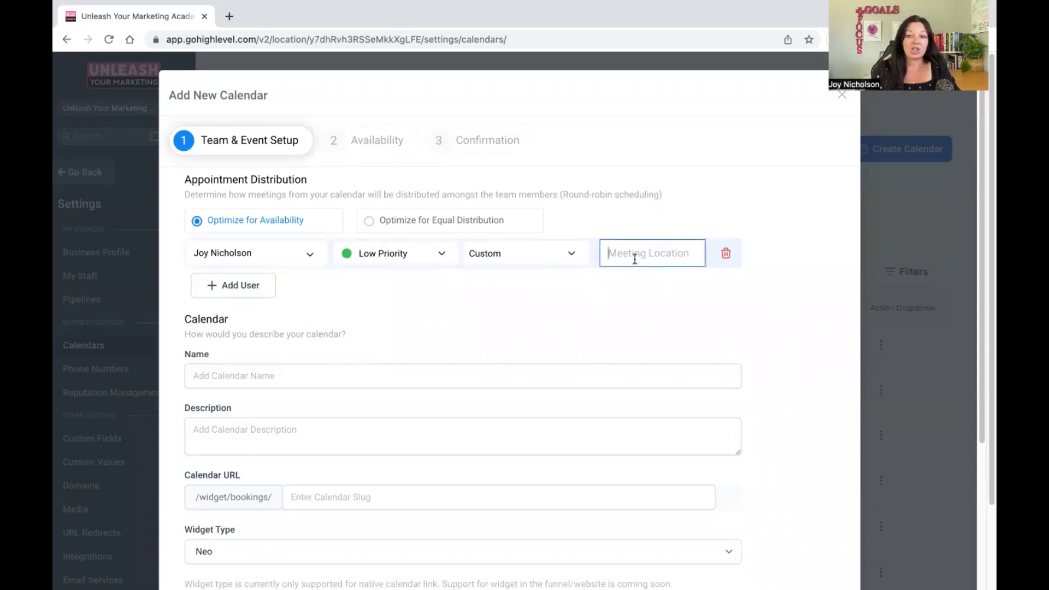
{"action": "left_click", "coordinate": [609, 305]}
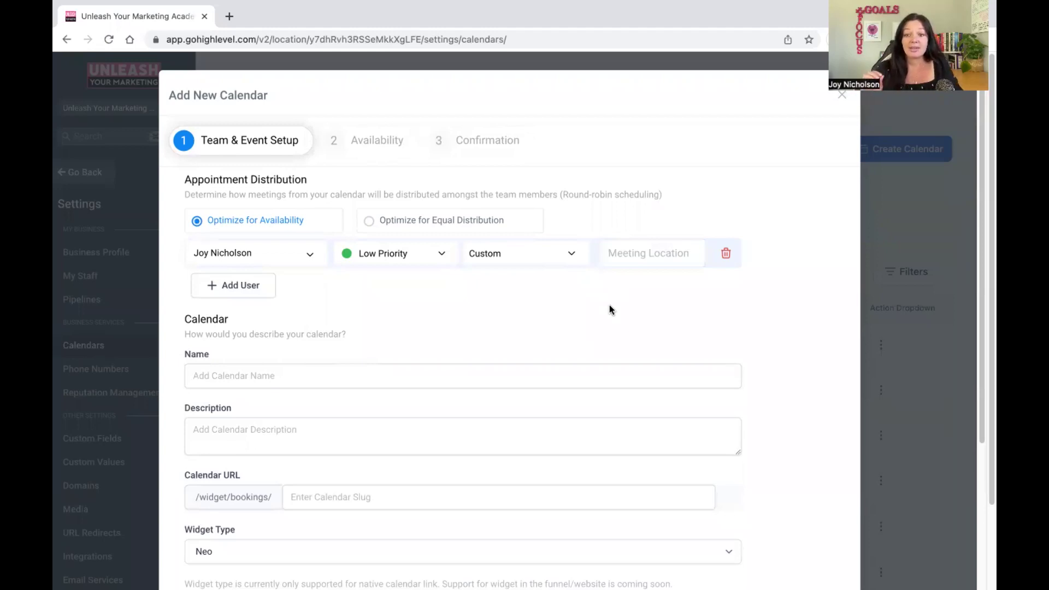
{"action": "left_click", "coordinate": [637, 258]}
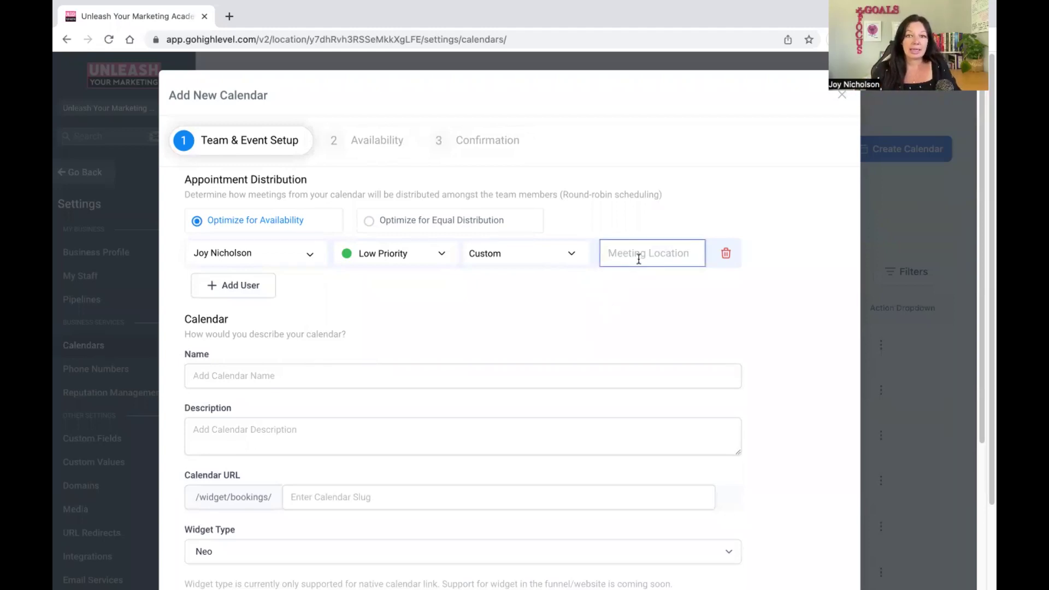
{"action": "left_click", "coordinate": [635, 298]}
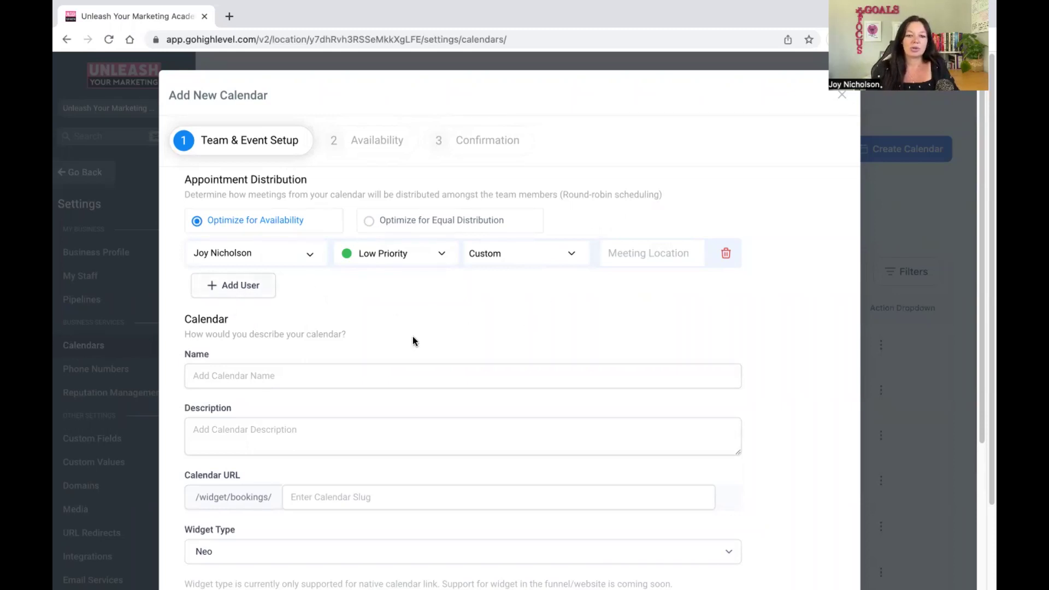
Name the new calendar "Coaching Calls"
{"action": "left_click", "coordinate": [289, 368]}
{"action": "left_click", "coordinate": [273, 308]}
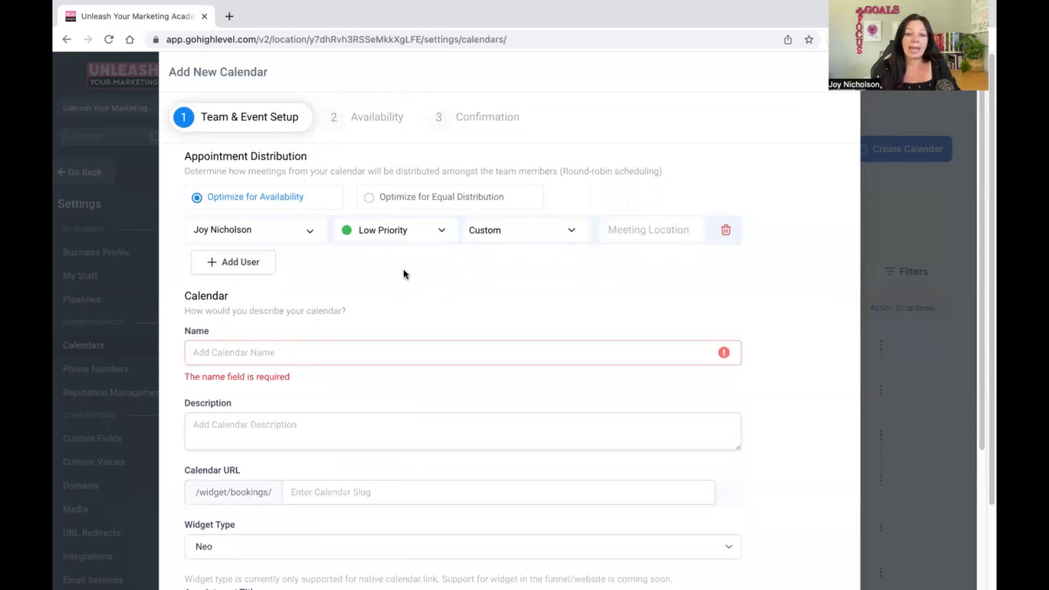
{"action": "left_click", "coordinate": [339, 351]}
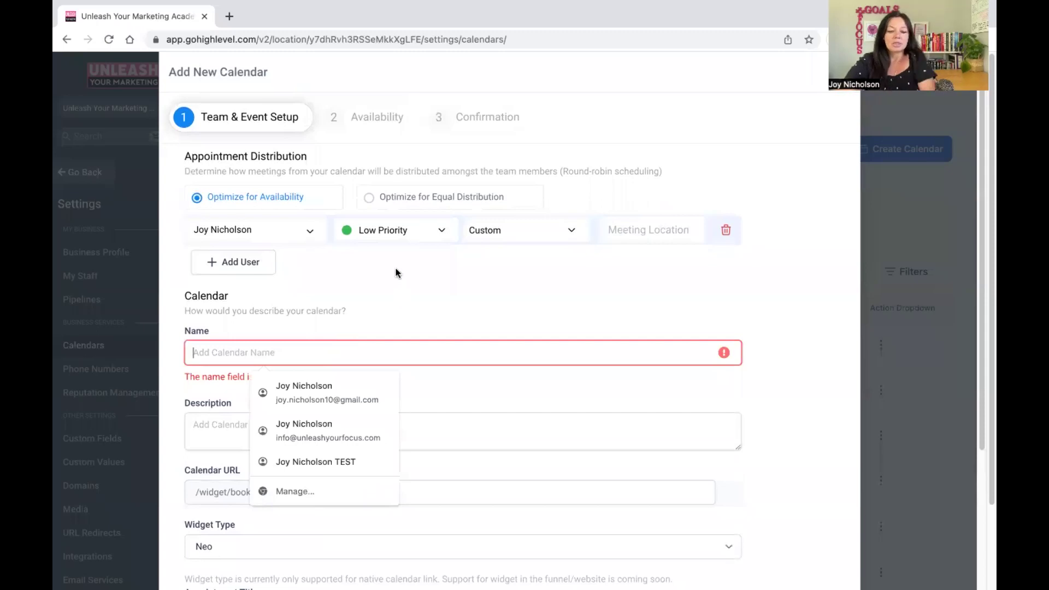
{"action": "type", "text": "Coaching C"}
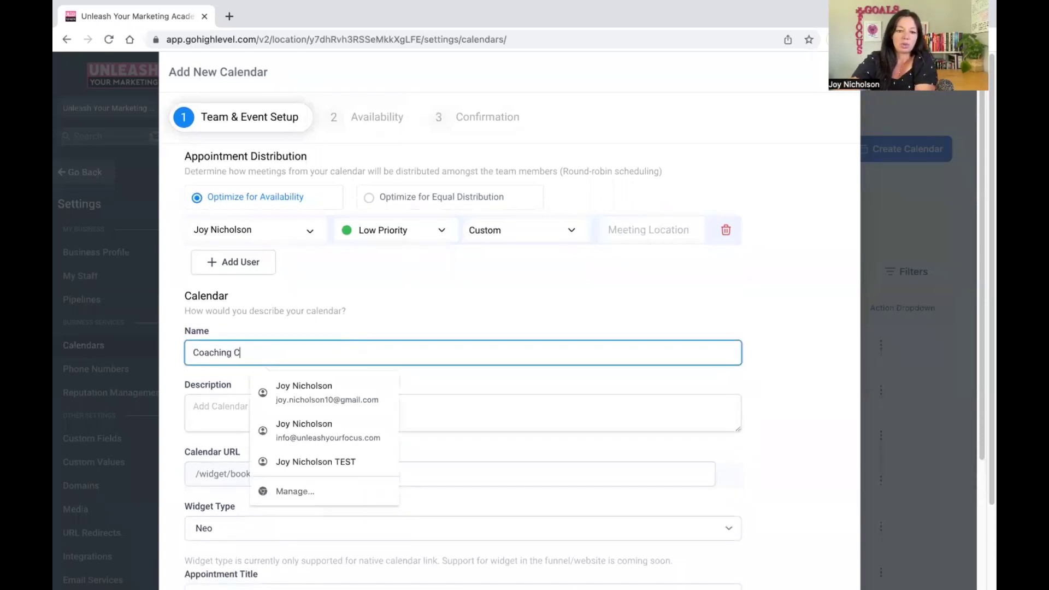
{"action": "type", "text": "alls"}
{"action": "left_click", "coordinate": [478, 276]}
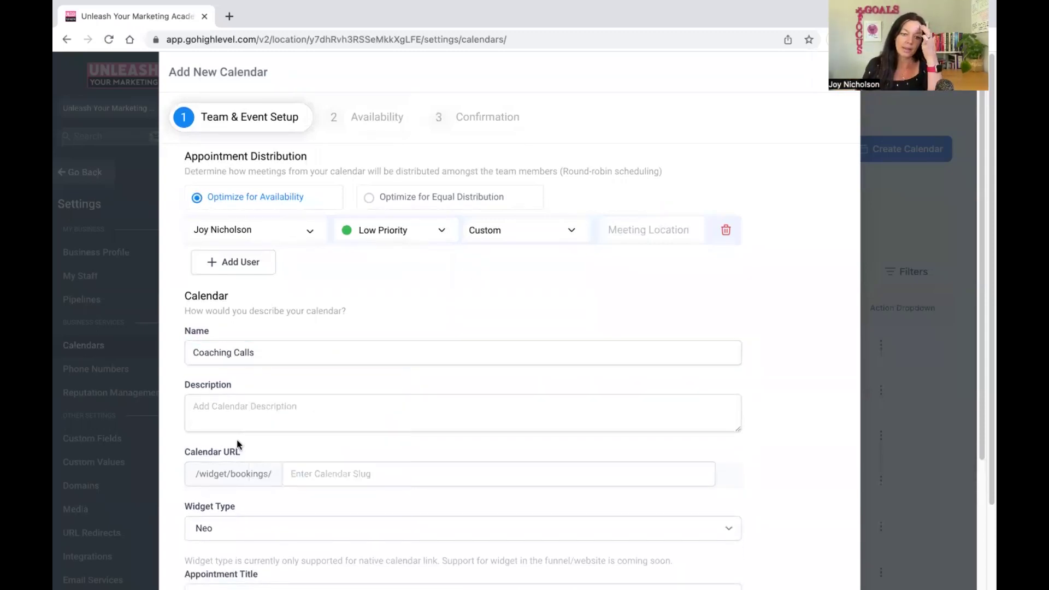
Enter a calendar description saying these are calls with the coach, by first name, on how to scale your marketing
{"action": "left_click", "coordinate": [238, 420]}
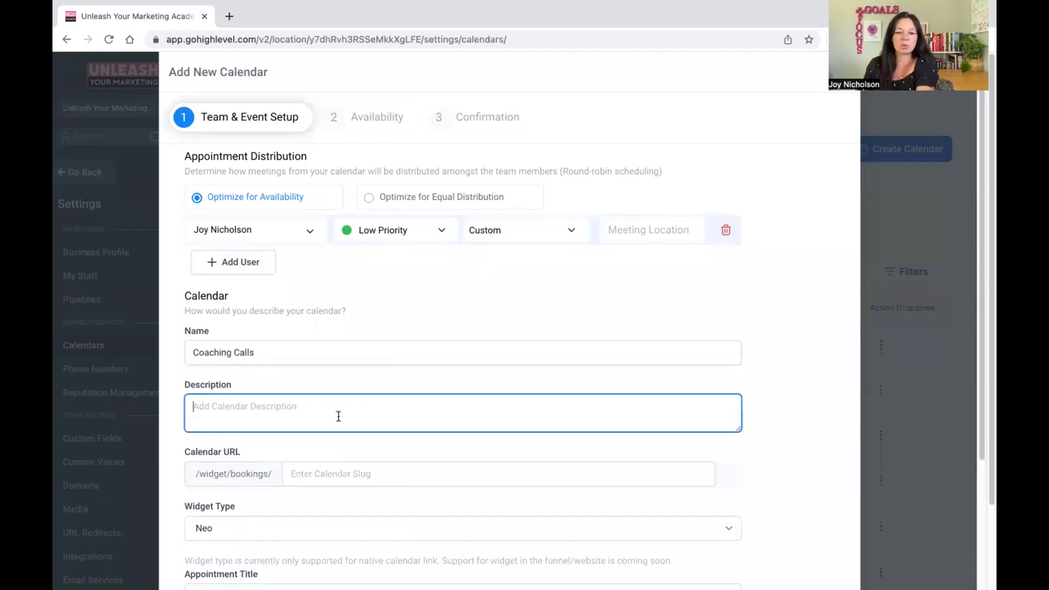
{"action": "type", "text": "Calls with "}
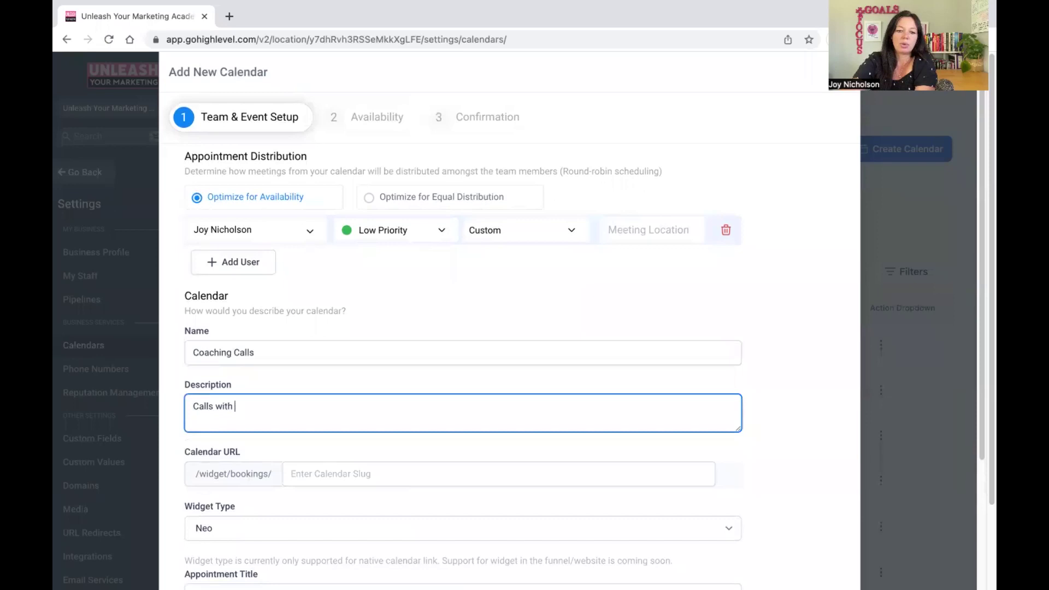
{"action": "type", "text": "Joy on "}
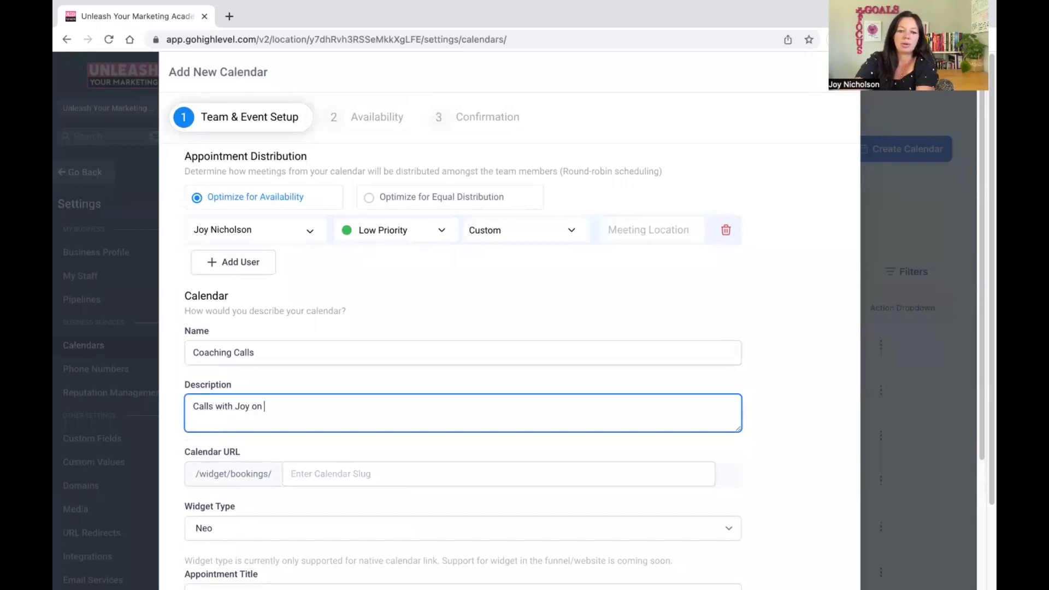
{"action": "type", "text": "how to scale yo"}
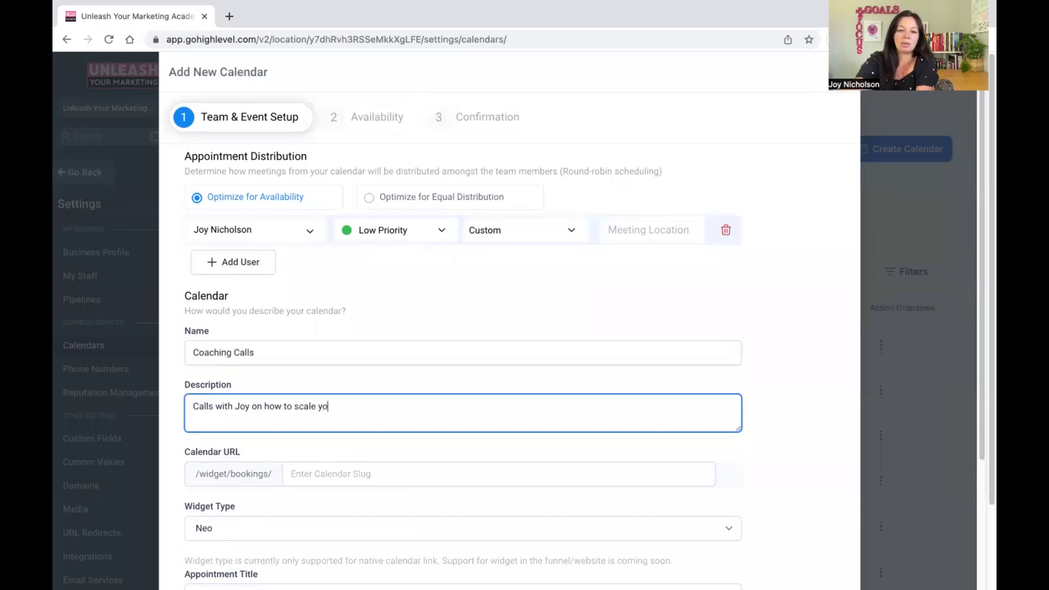
{"action": "type", "text": "ur marekting"}
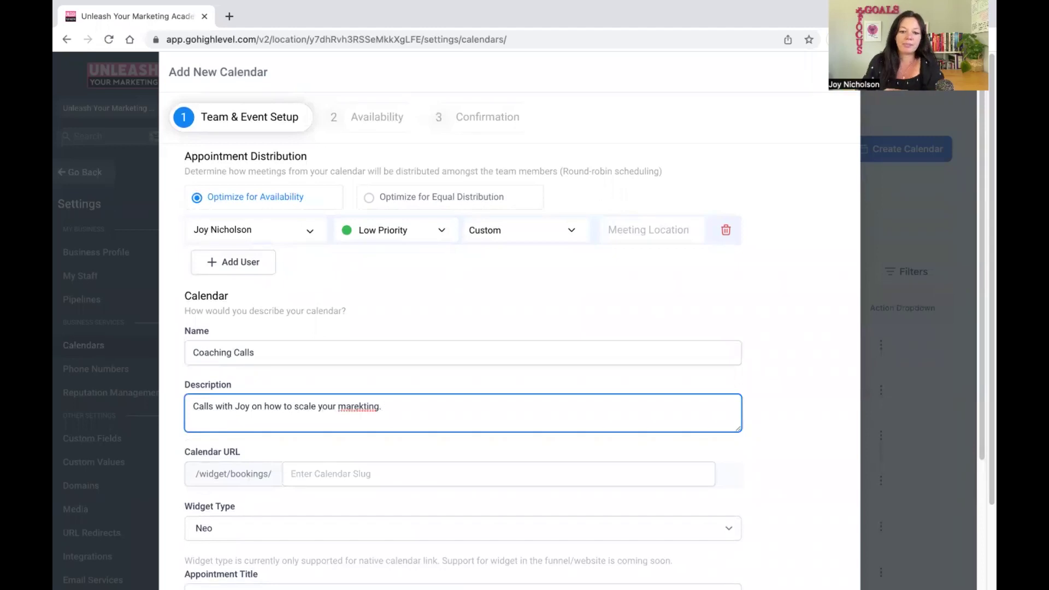
Correct the spelling of "marketing" in the description and set the calendar URL slug to 60min-coachingv2
{"action": "right_click", "coordinate": [352, 407]}
{"action": "left_click", "coordinate": [389, 302]}
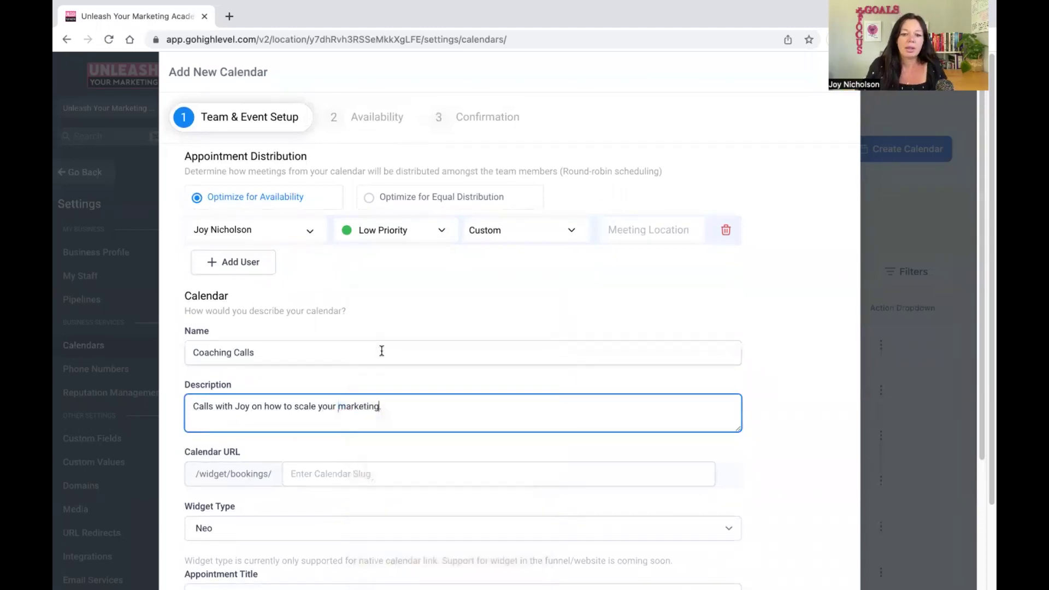
{"action": "scroll", "coordinate": [305, 404], "scroll_direction": "down", "scroll_amount": 2}
{"action": "left_click", "coordinate": [349, 374]}
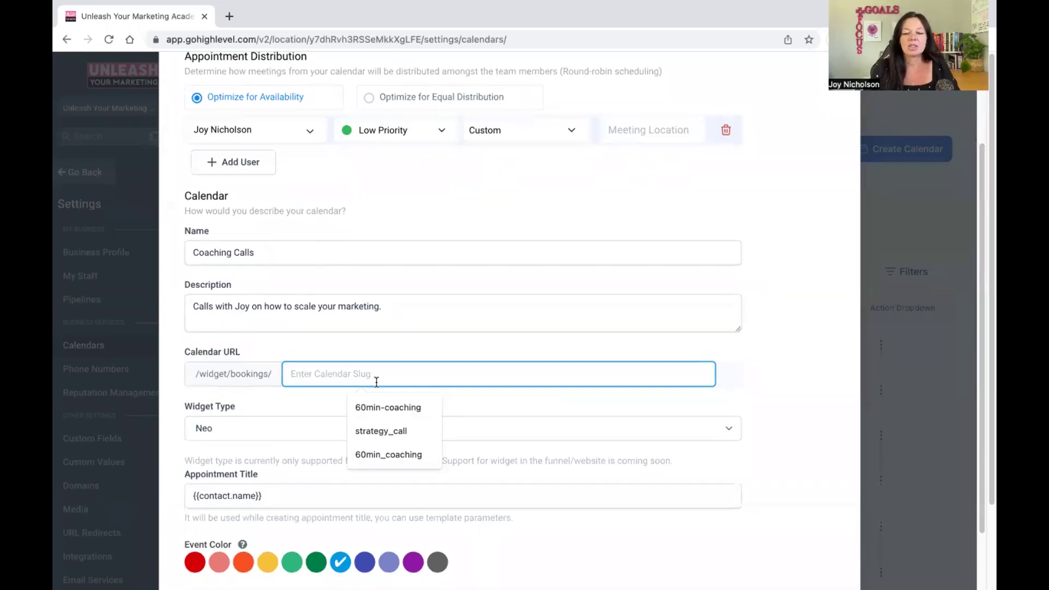
{"action": "left_click", "coordinate": [389, 406]}
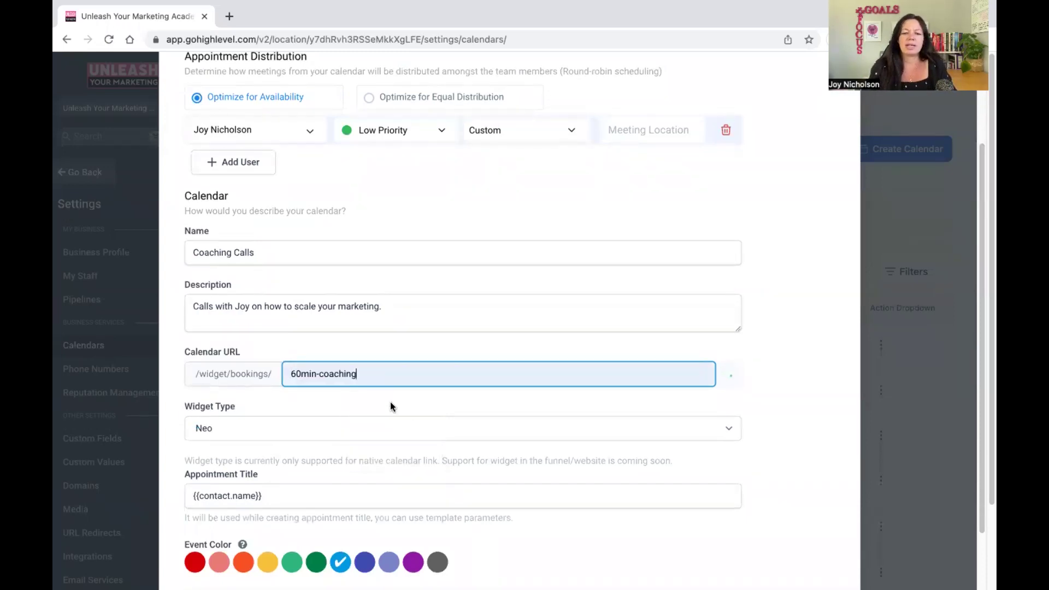
{"action": "left_click", "coordinate": [371, 379]}
{"action": "type", "text": "v2"}
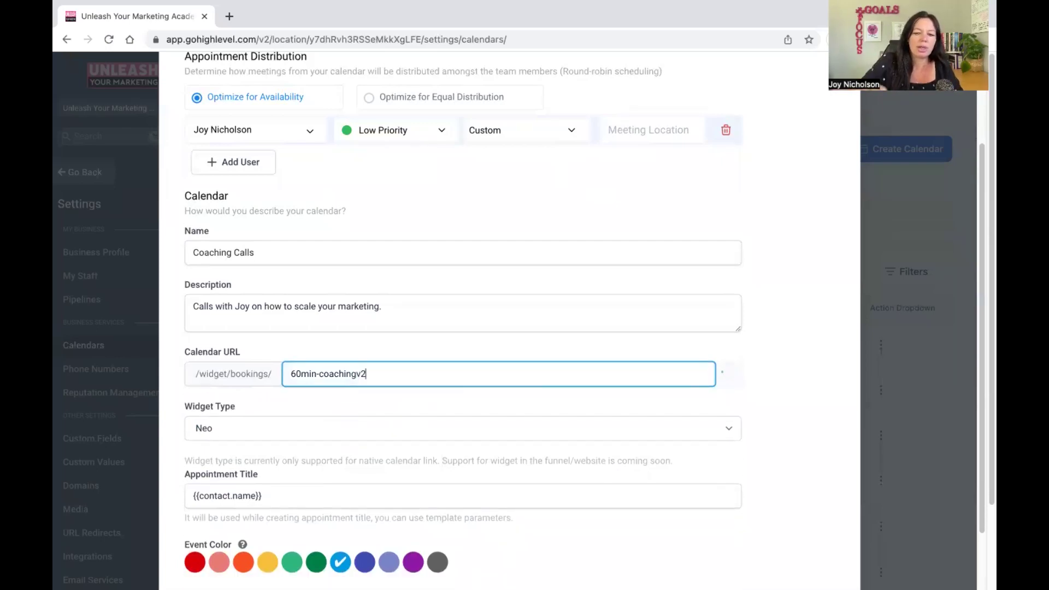
{"action": "left_click", "coordinate": [394, 406]}
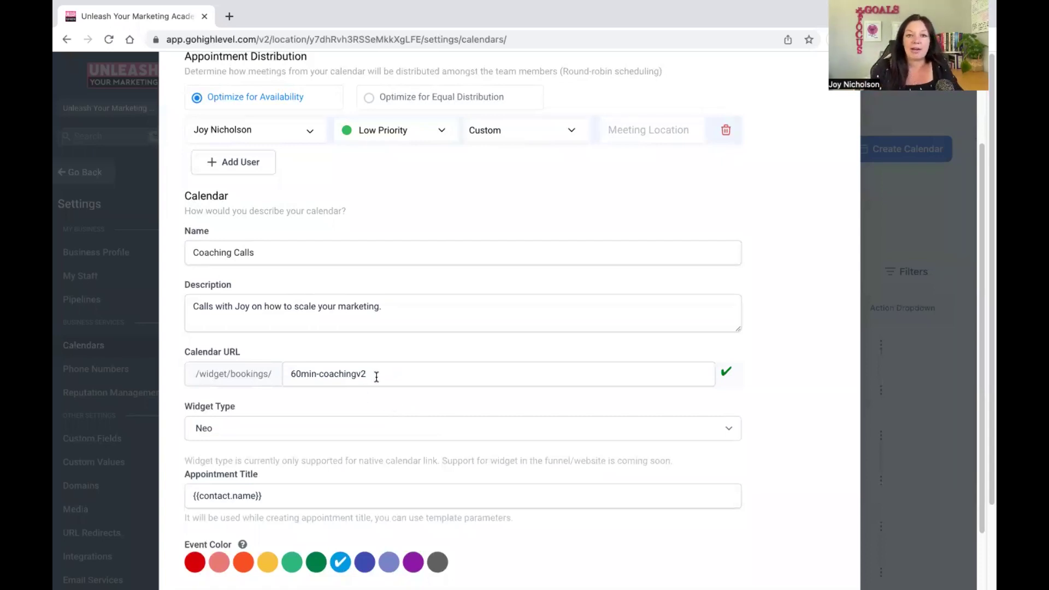
Change the calendar's widget type to Classic
{"action": "scroll", "coordinate": [415, 322], "scroll_direction": "down", "scroll_amount": 2}
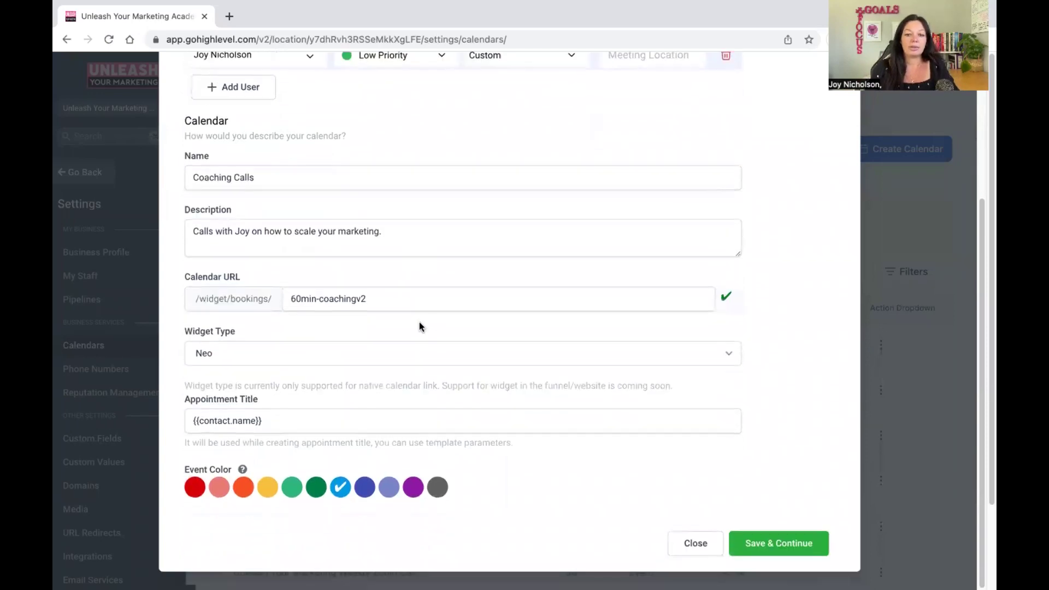
{"action": "left_click", "coordinate": [271, 353]}
{"action": "left_click", "coordinate": [258, 337]}
{"action": "left_click", "coordinate": [251, 349]}
{"action": "left_click", "coordinate": [250, 353]}
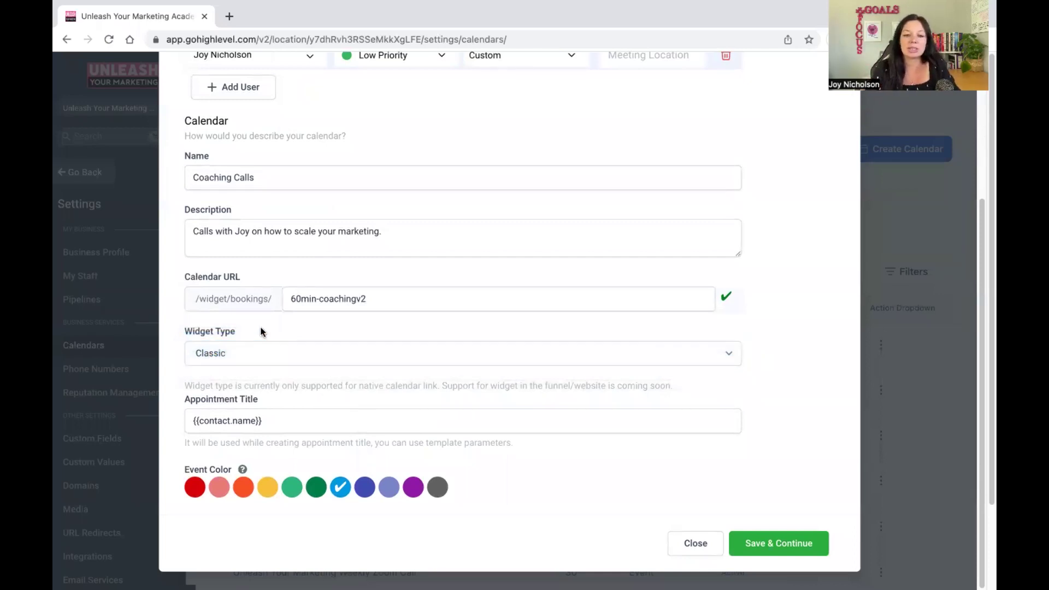
Set the event color to dark green, then save the team and event setup and continue to availability
{"action": "scroll", "coordinate": [313, 393], "scroll_direction": "down", "scroll_amount": 2}
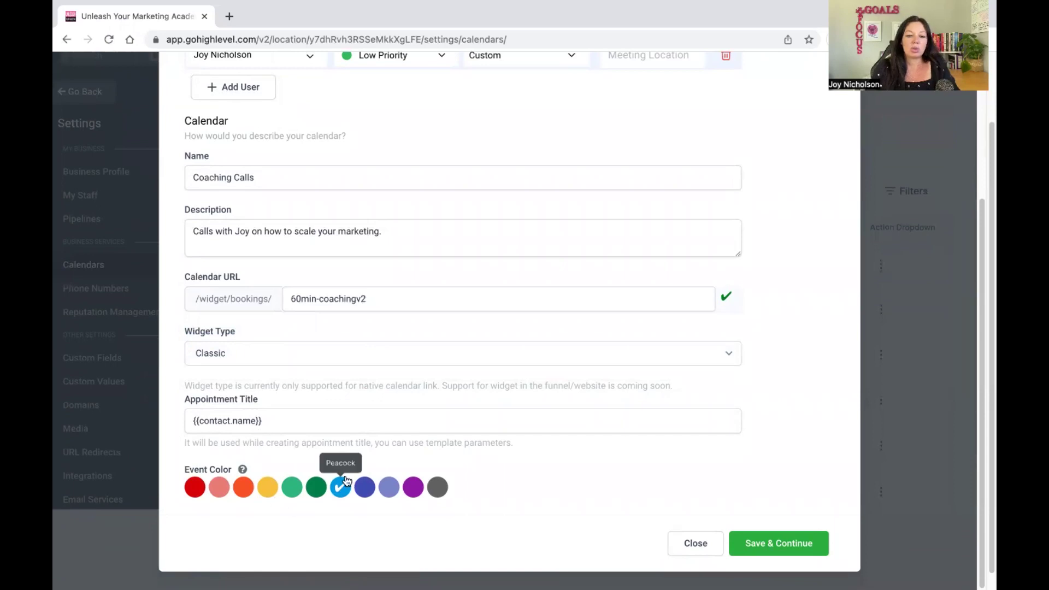
{"action": "left_click", "coordinate": [315, 487]}
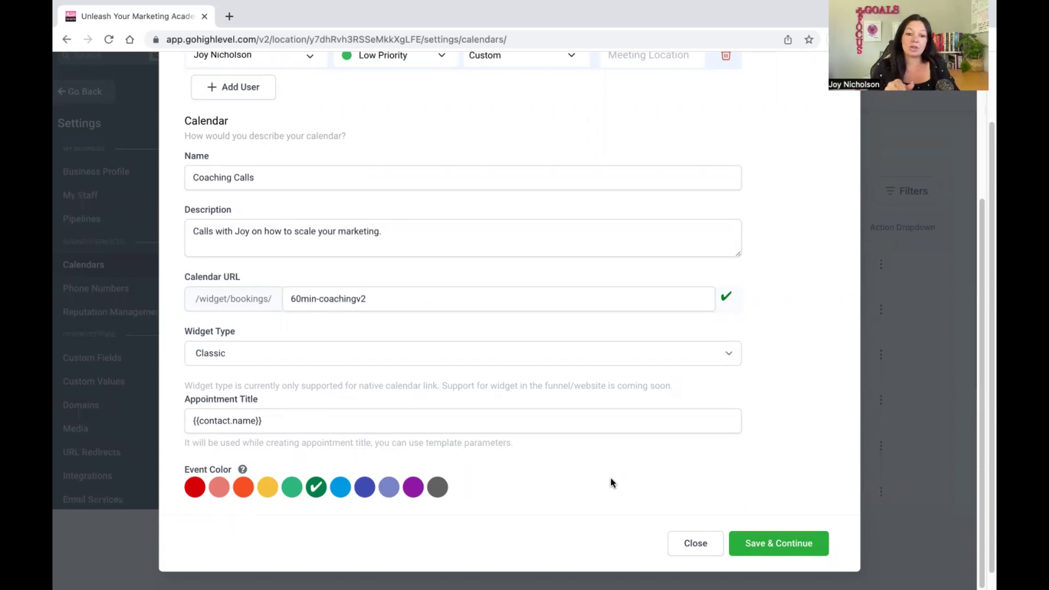
{"action": "left_click", "coordinate": [795, 540]}
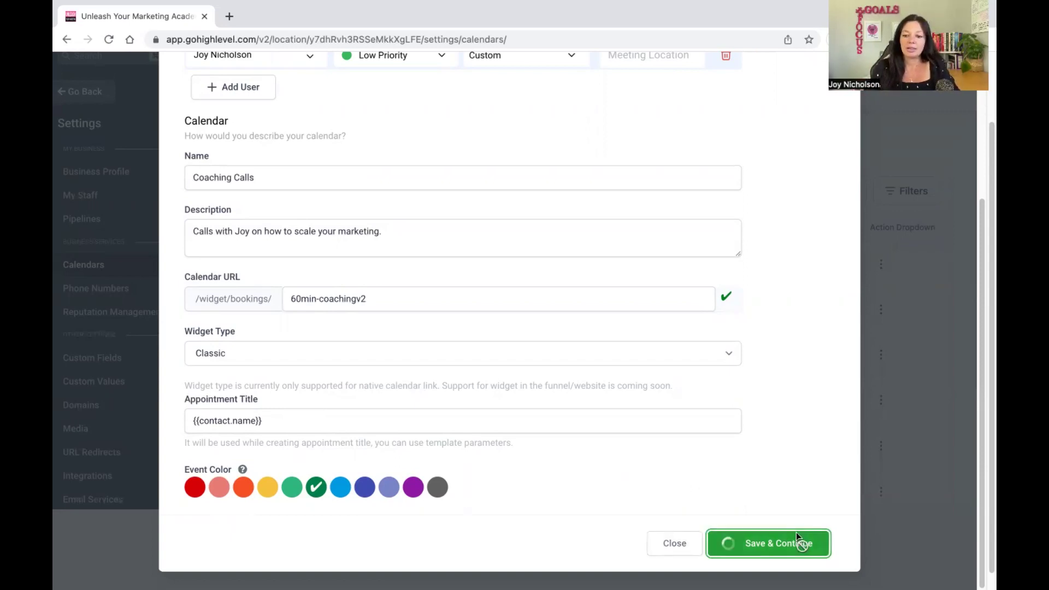
Set both the slot duration and the slot interval of the appointments to 1 hour
{"action": "scroll", "coordinate": [644, 281], "scroll_direction": "up", "scroll_amount": 3}
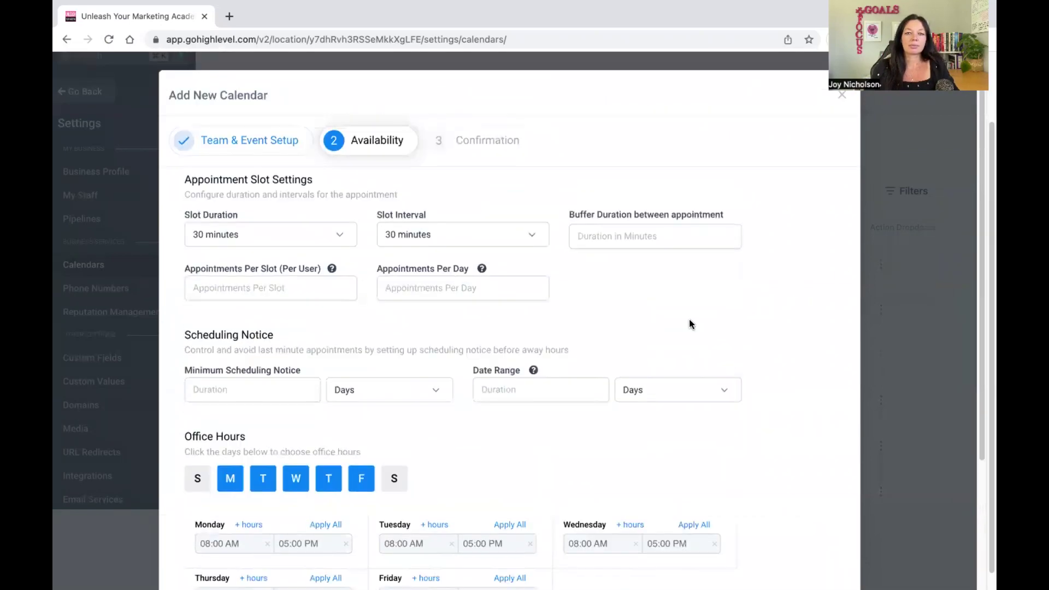
{"action": "left_click", "coordinate": [381, 188]}
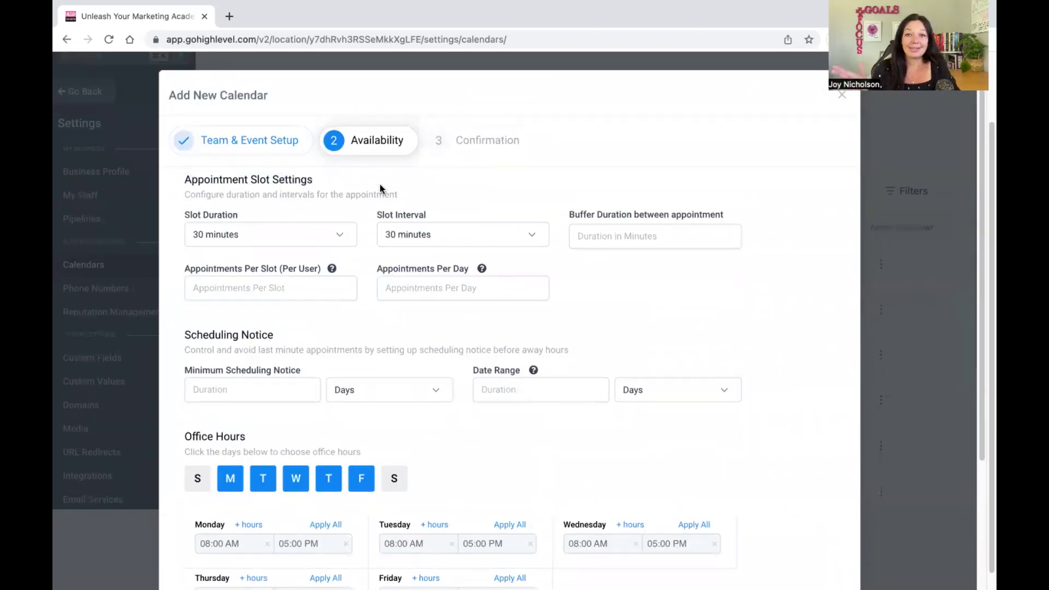
{"action": "left_click", "coordinate": [316, 237]}
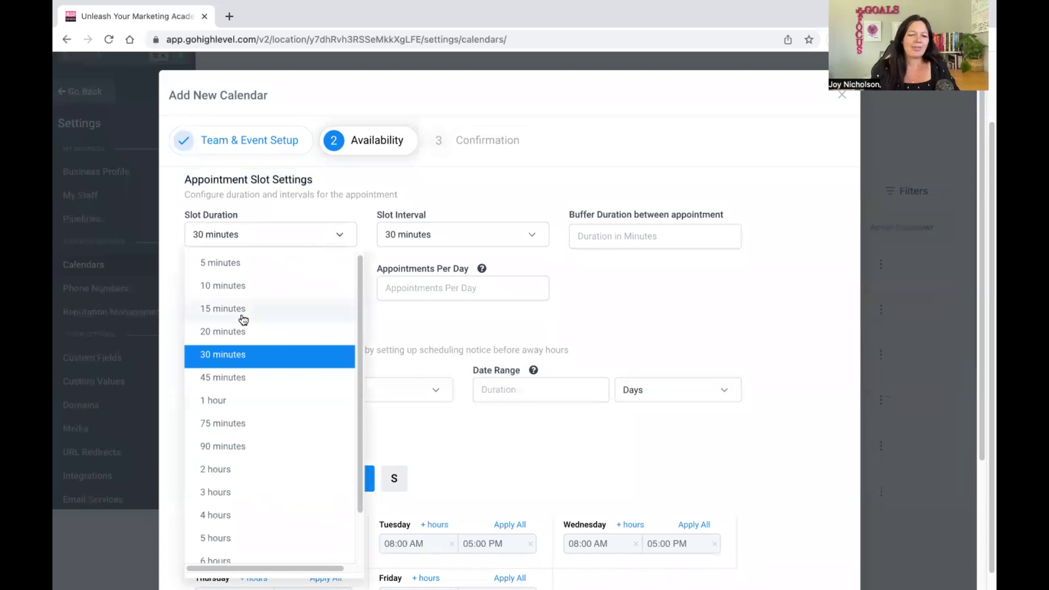
{"action": "left_click", "coordinate": [231, 404]}
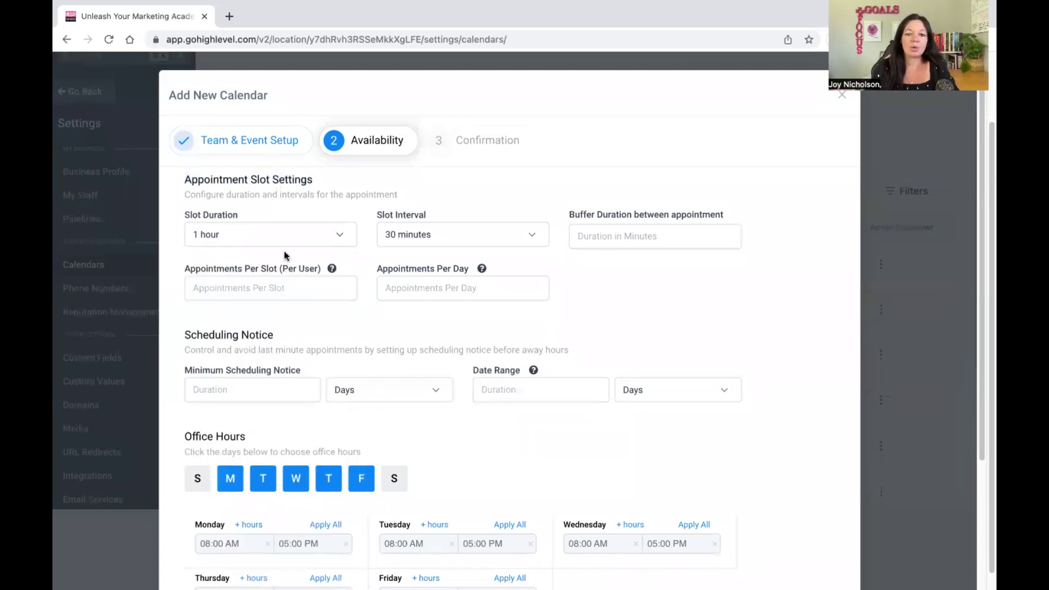
{"action": "left_click", "coordinate": [486, 236]}
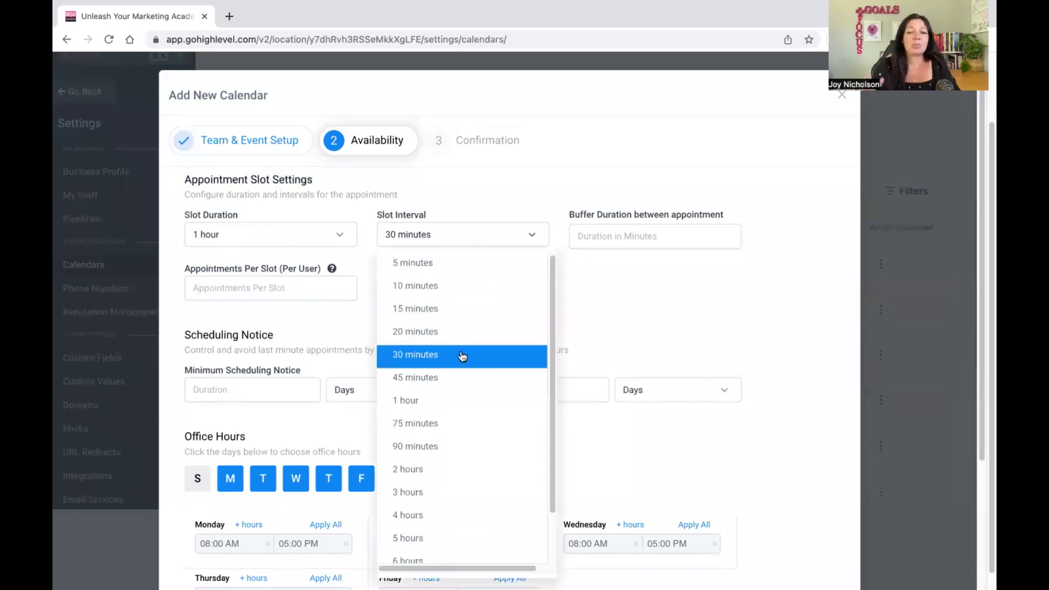
{"action": "left_click", "coordinate": [455, 400]}
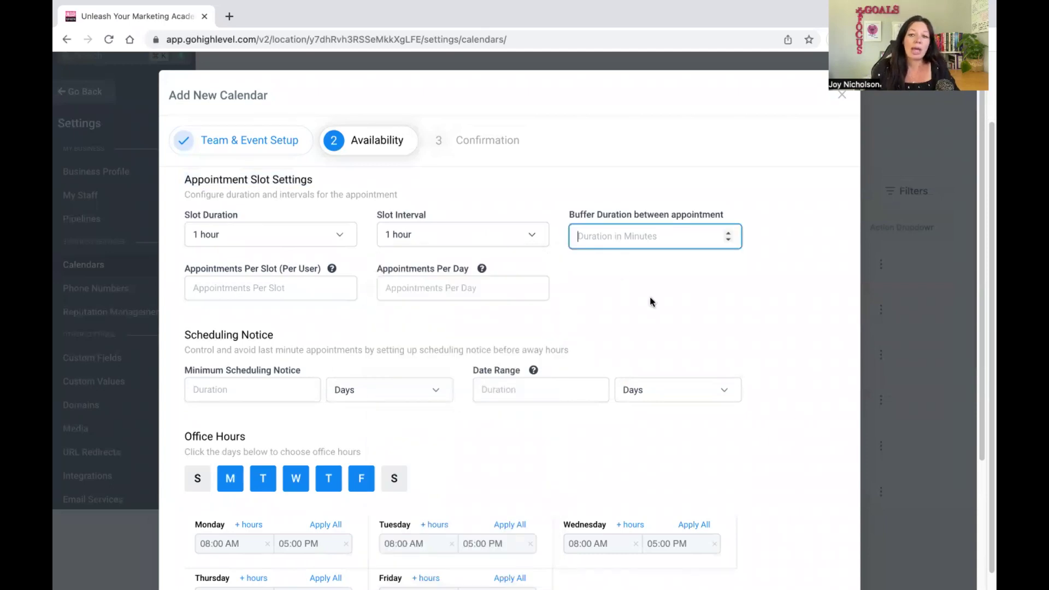
{"action": "left_click_drag", "start_coordinate": [560, 211], "coordinate": [713, 218]}
{"action": "left_click", "coordinate": [714, 288]}
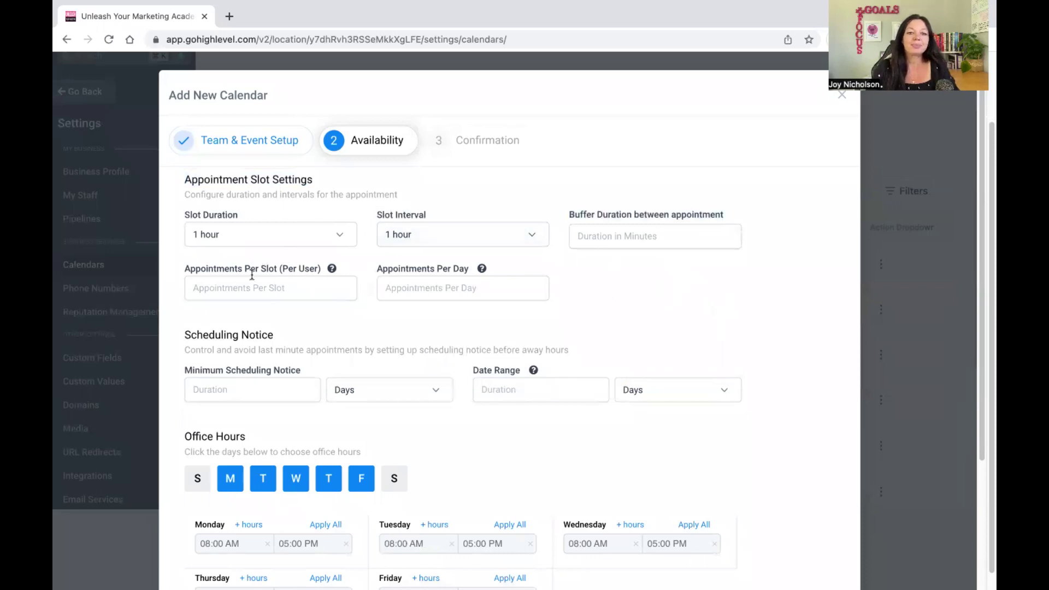
{"action": "left_click", "coordinate": [202, 284]}
{"action": "left_click", "coordinate": [625, 337]}
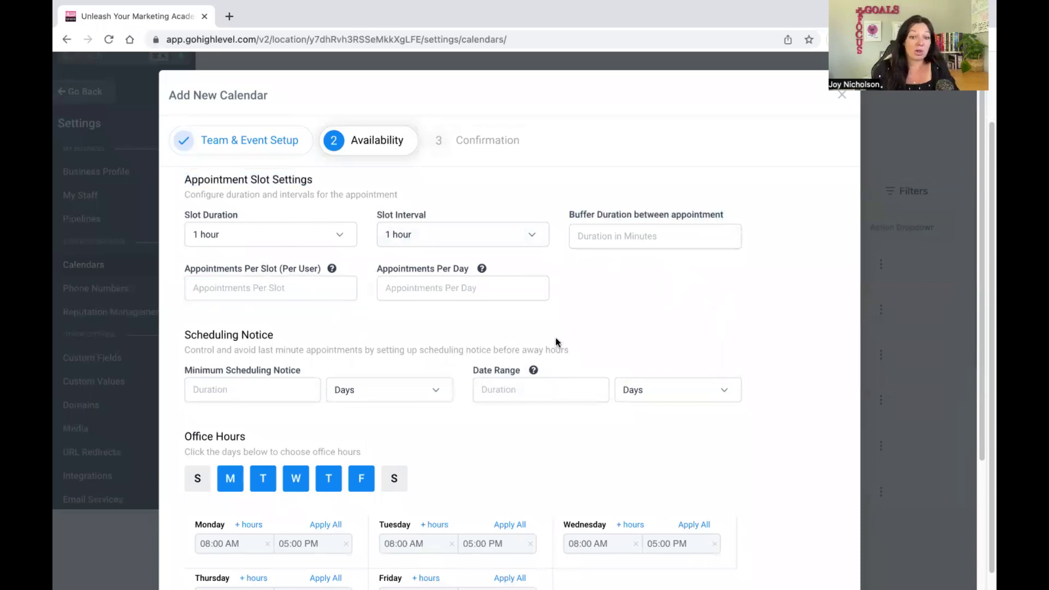
Set the appointments per slot to 1 and the appointments per day to 0
{"action": "left_click", "coordinate": [265, 284]}
{"action": "type", "text": "1"}
{"action": "left_click", "coordinate": [411, 288]}
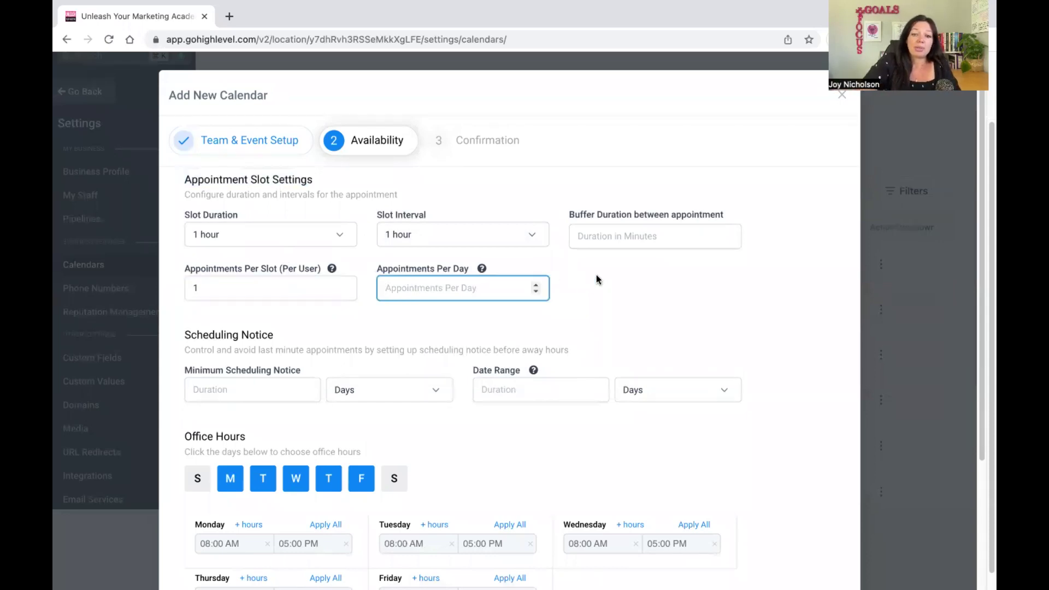
{"action": "type", "text": "3"}
{"action": "left_click", "coordinate": [632, 283]}
{"action": "left_click", "coordinate": [432, 291]}
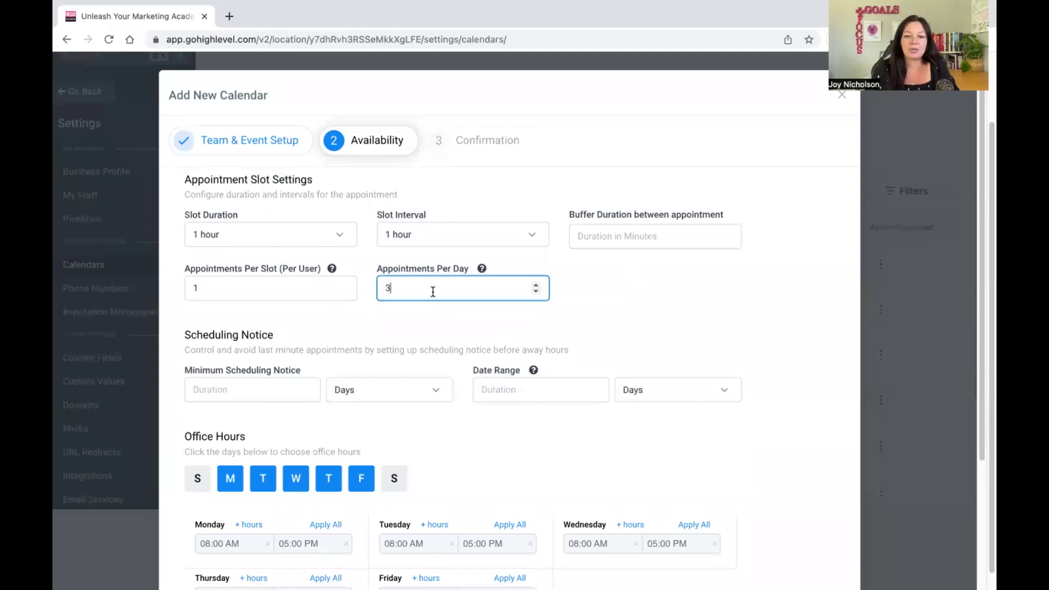
{"action": "scroll", "coordinate": [433, 291], "scroll_direction": "down", "scroll_amount": 5}
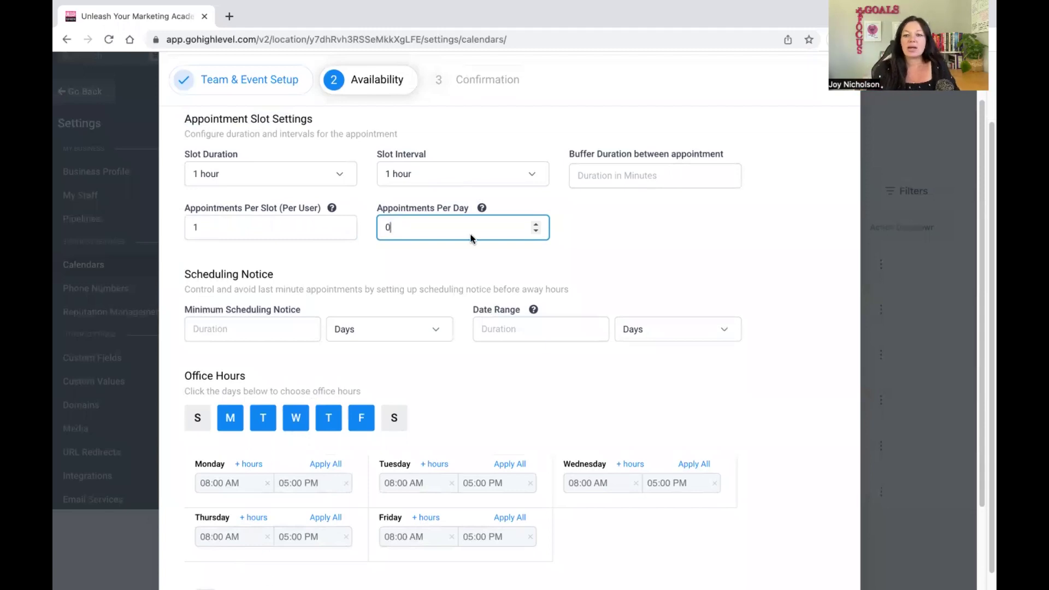
{"action": "left_click", "coordinate": [508, 388]}
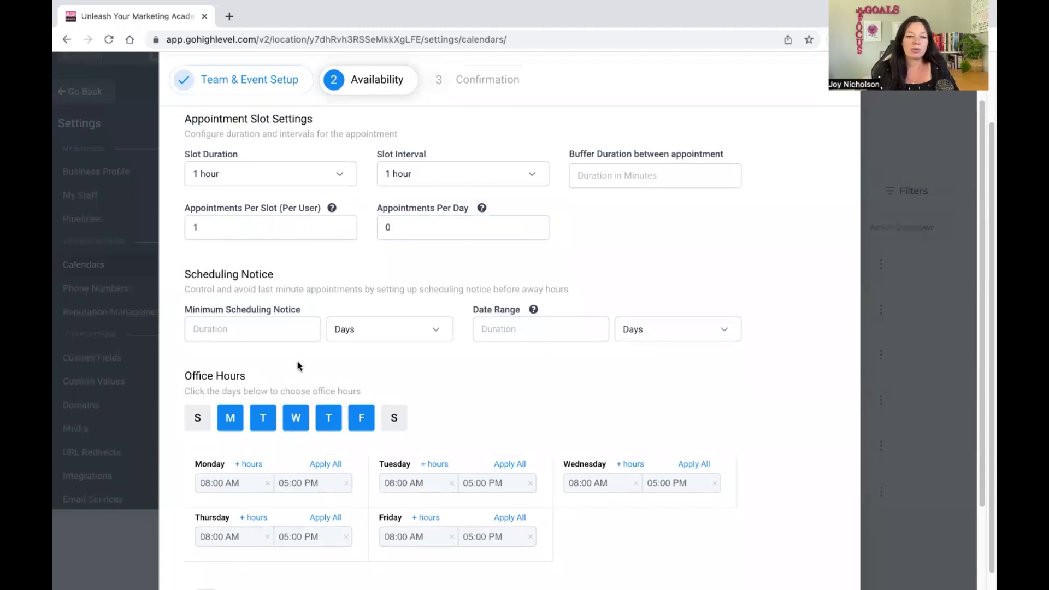
Set the minimum scheduling notice to 1 day
{"action": "left_click", "coordinate": [304, 330]}
{"action": "left_click", "coordinate": [421, 330]}
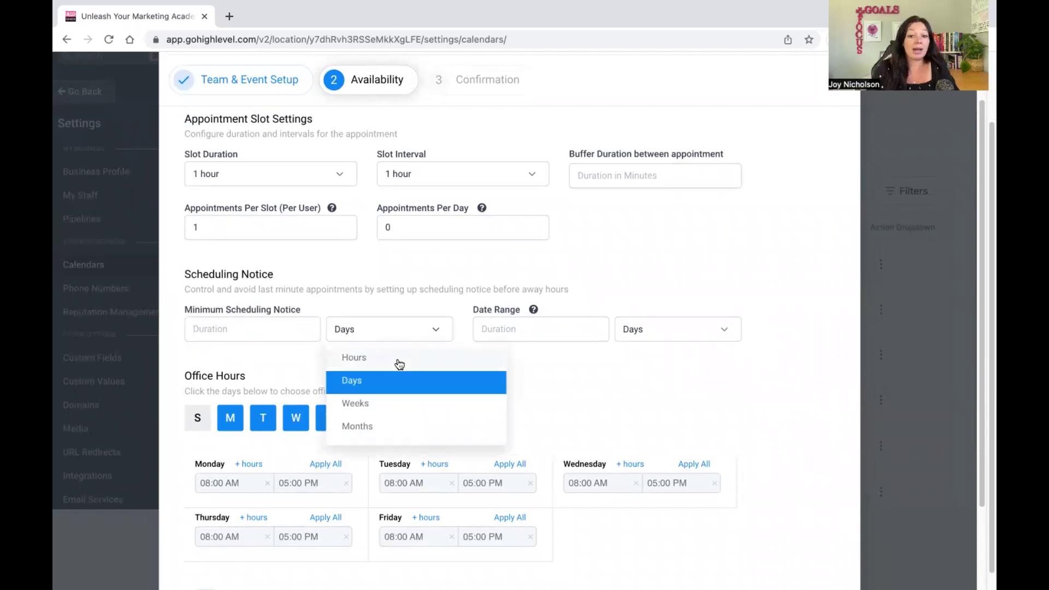
{"action": "left_click", "coordinate": [224, 331]}
{"action": "type", "text": "2"}
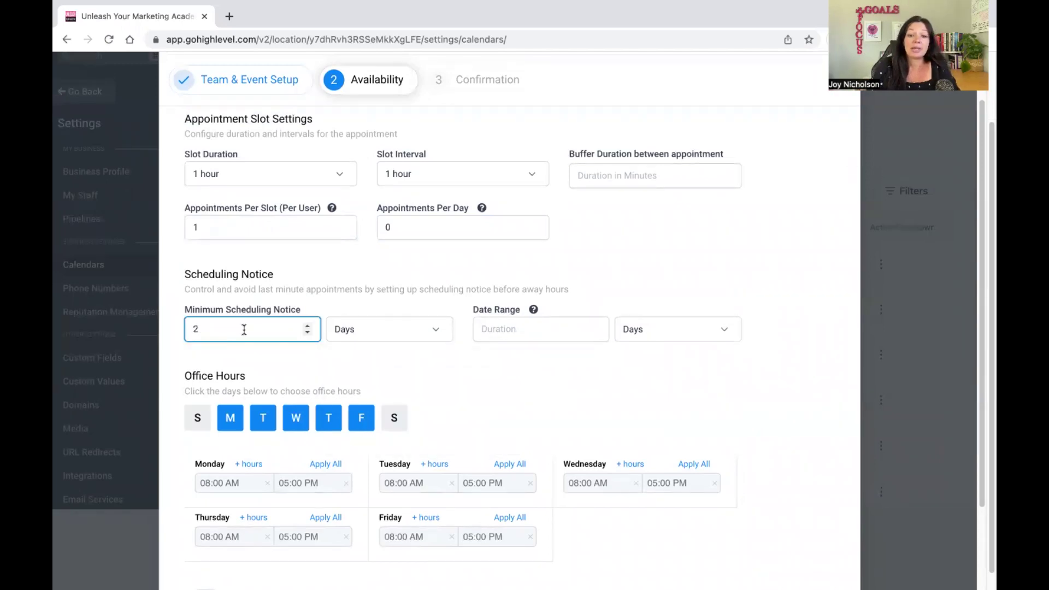
{"action": "left_click", "coordinate": [421, 363]}
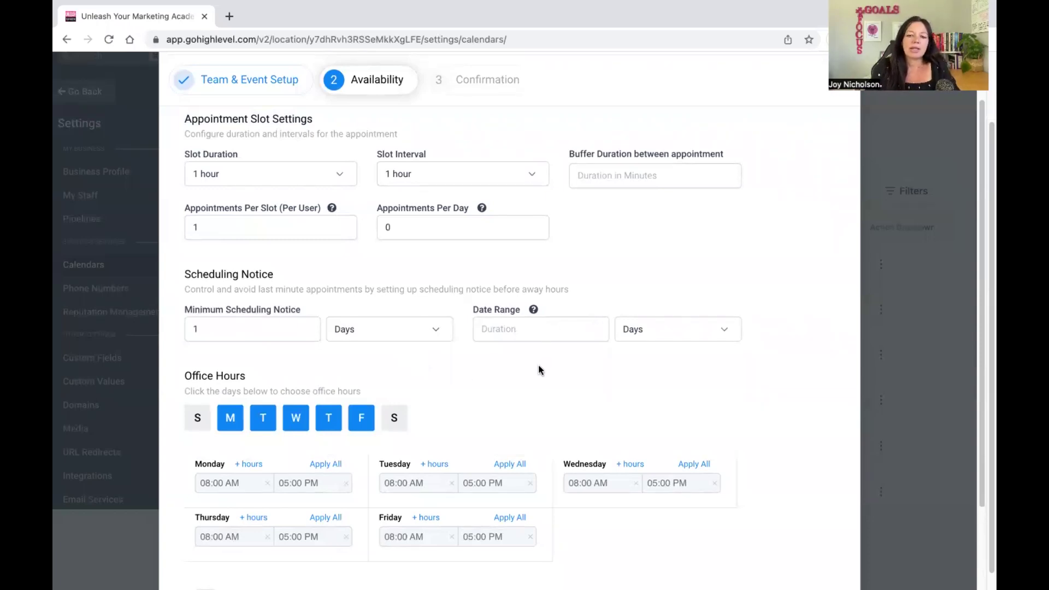
Set the scheduling date range to 2 days
{"action": "left_click", "coordinate": [513, 327]}
{"action": "left_click", "coordinate": [596, 326]}
{"action": "left_click", "coordinate": [596, 325]}
{"action": "left_click", "coordinate": [651, 334]}
{"action": "left_click", "coordinate": [649, 382]}
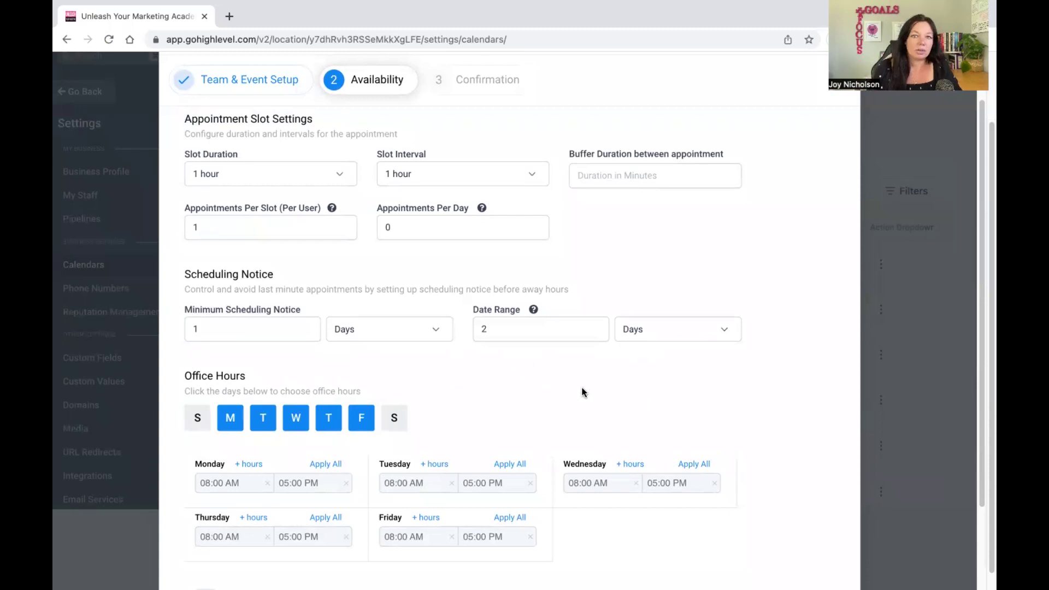
Set the end of Monday's office hours to 02:00 PM
{"action": "scroll", "coordinate": [589, 381], "scroll_direction": "down", "scroll_amount": 2}
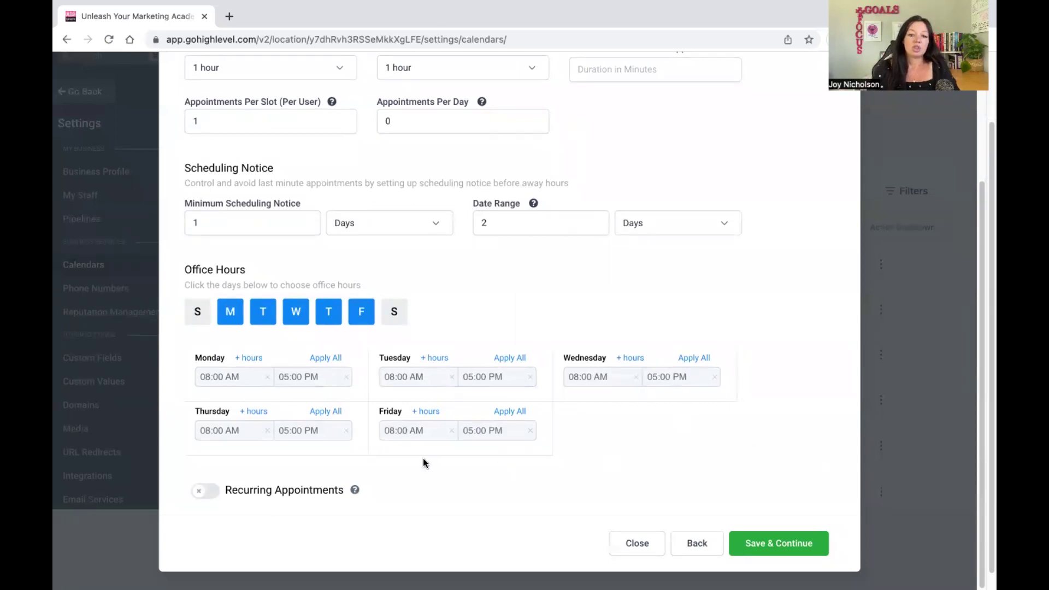
{"action": "left_click", "coordinate": [301, 377]}
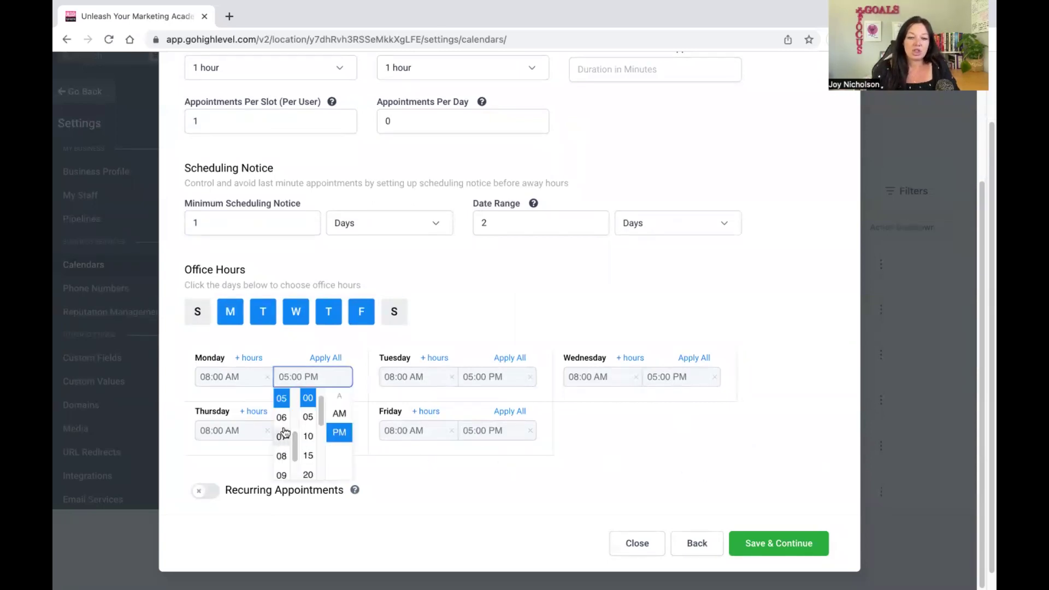
{"action": "scroll", "coordinate": [286, 424], "scroll_direction": "up", "scroll_amount": 3}
{"action": "left_click", "coordinate": [284, 417]}
{"action": "left_click", "coordinate": [295, 376]}
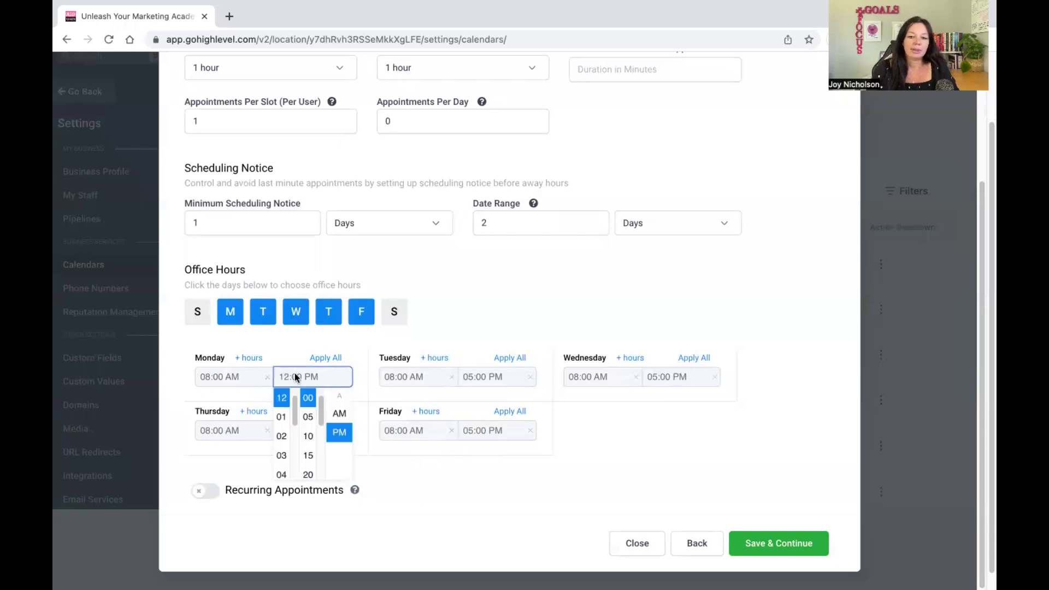
{"action": "left_click", "coordinate": [281, 435]}
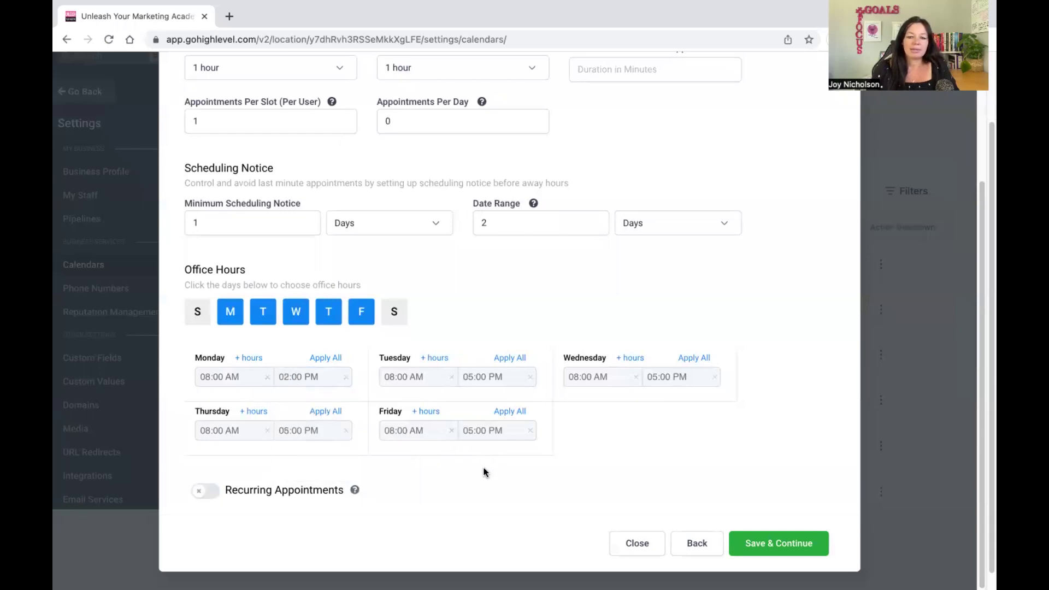
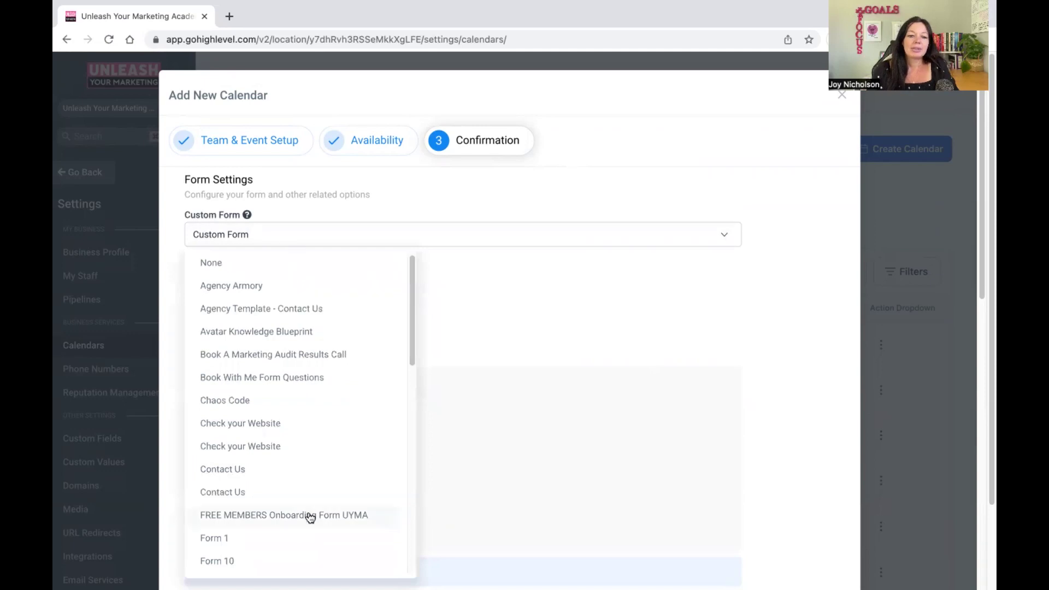
Choose "test calender add" as the calendar's custom form and enable Stripe payment
{"action": "scroll", "coordinate": [252, 524], "scroll_direction": "down", "scroll_amount": 10}
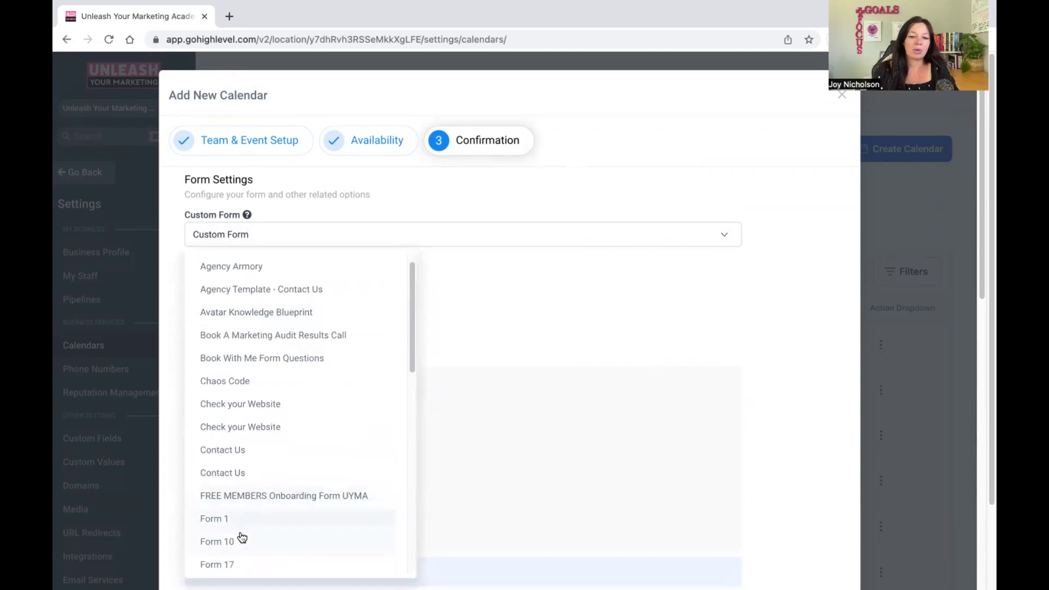
{"action": "scroll", "coordinate": [244, 521], "scroll_direction": "down", "scroll_amount": 1}
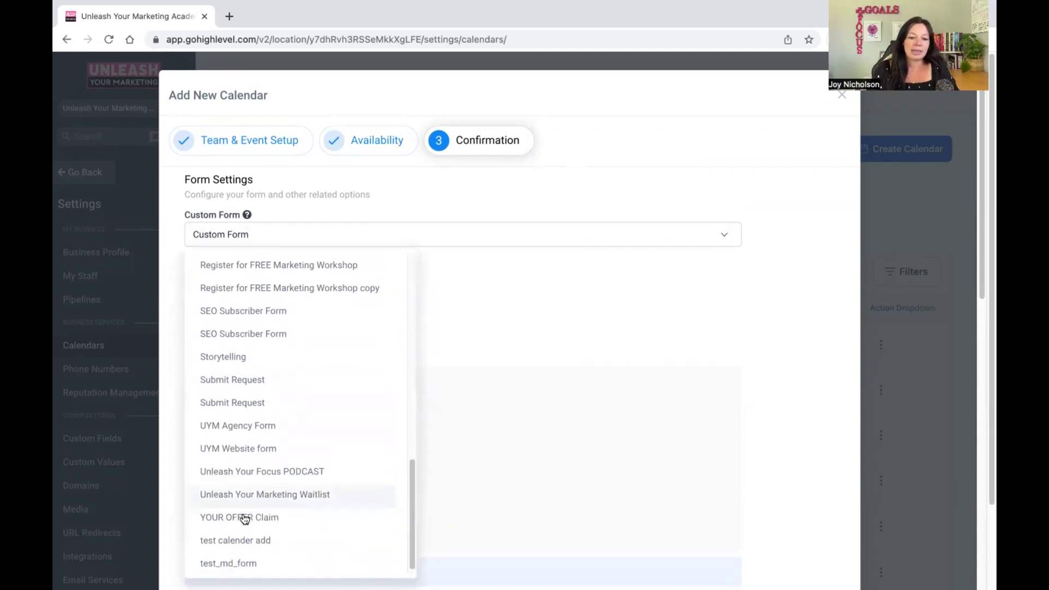
{"action": "left_click", "coordinate": [243, 536]}
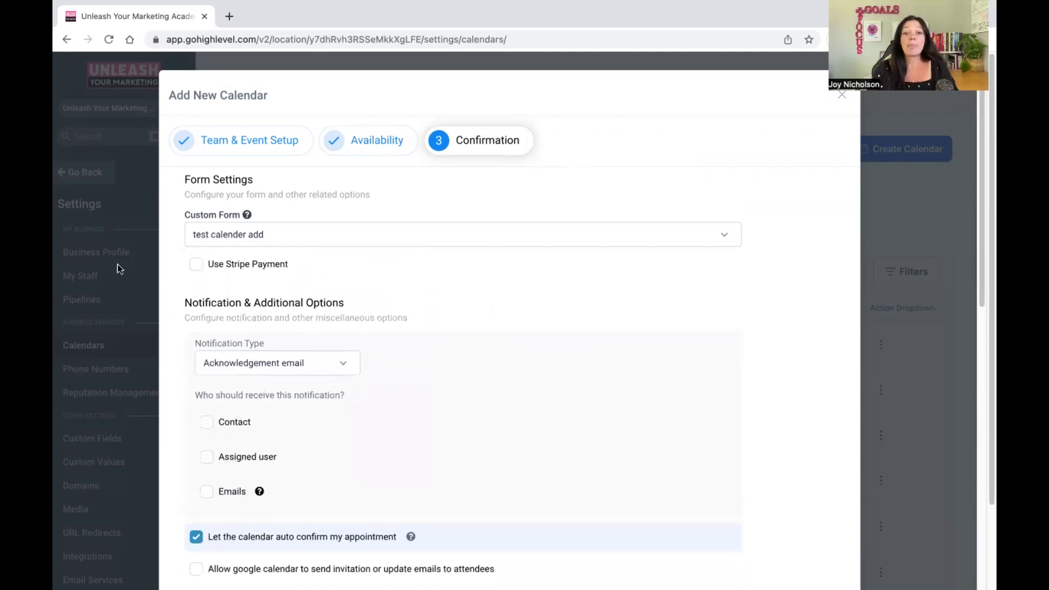
{"action": "left_click", "coordinate": [196, 265]}
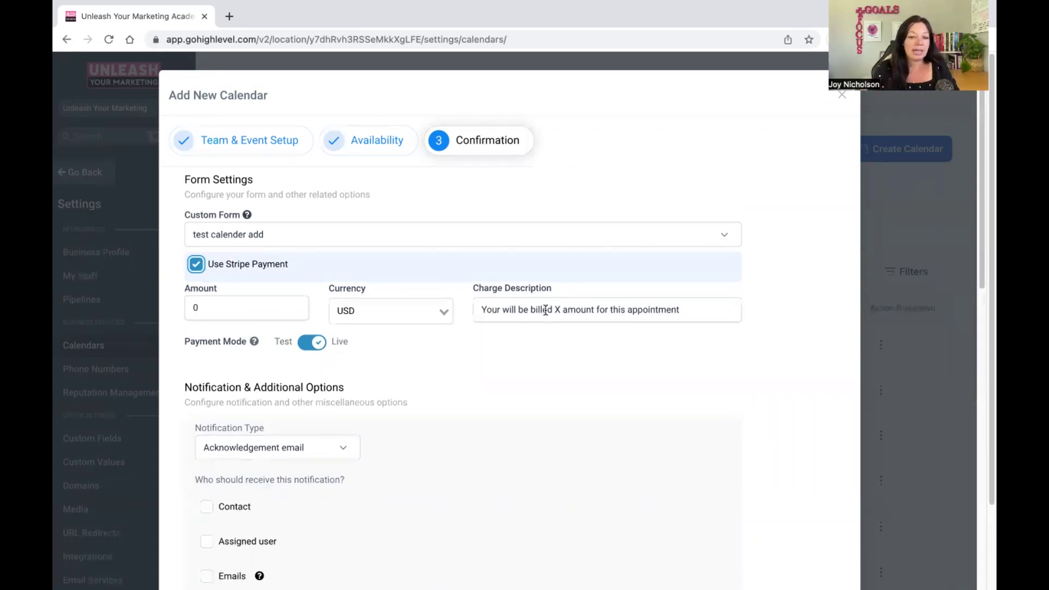
Set the Stripe payment amount to 150, keeping USD as the currency and the existing charge description
{"action": "left_click", "coordinate": [279, 316]}
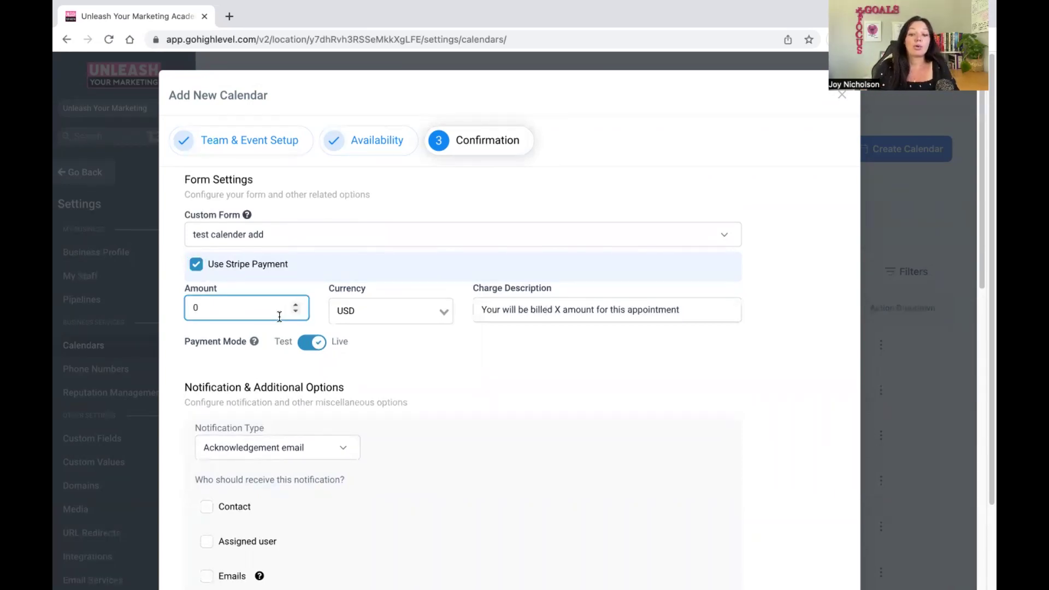
{"action": "key", "text": "BackSpace"}
{"action": "type", "text": "150"}
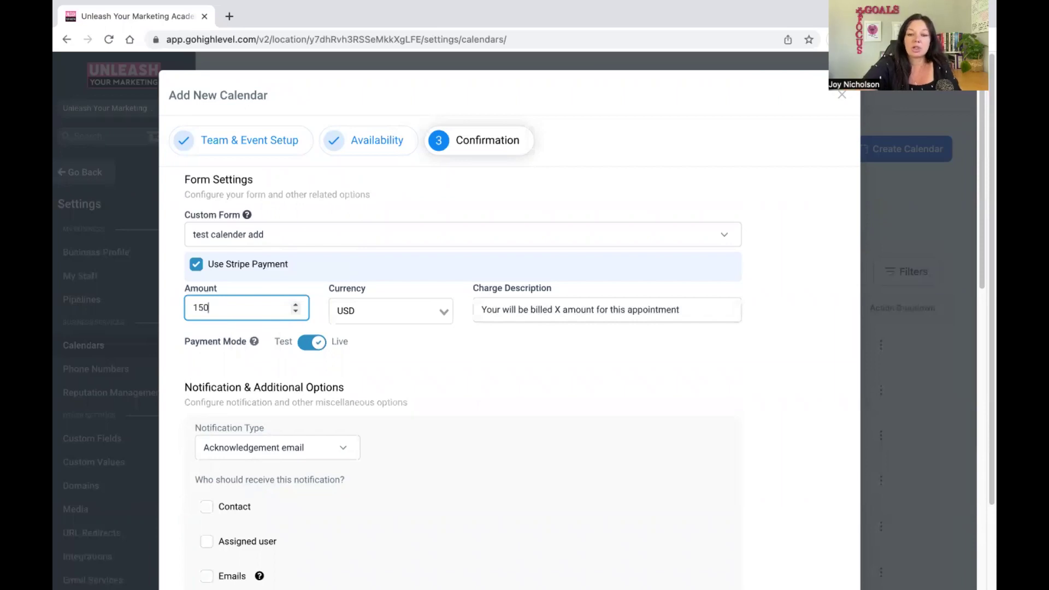
{"action": "left_click", "coordinate": [485, 343]}
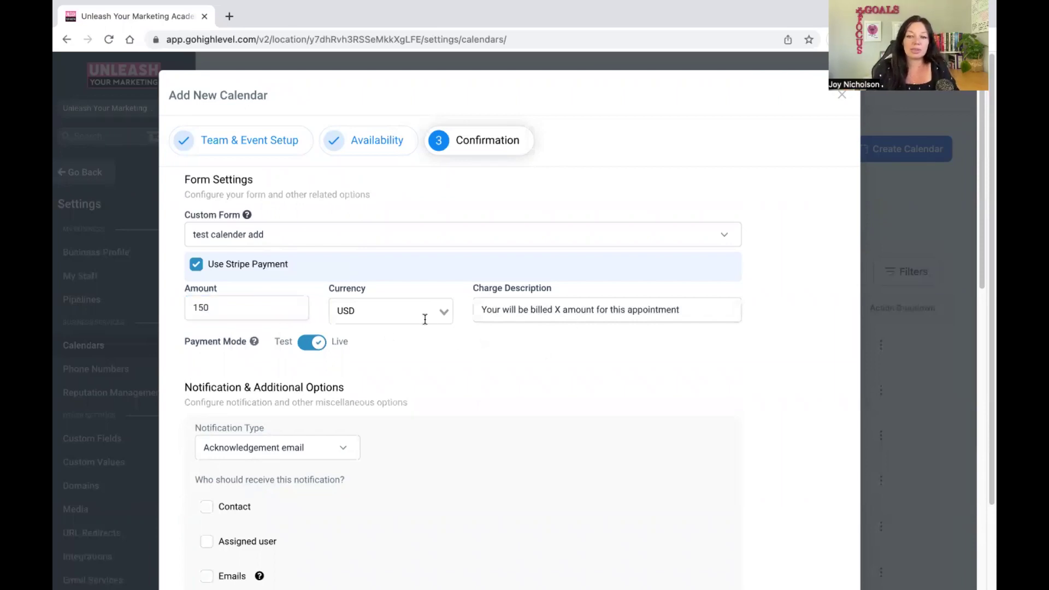
{"action": "left_click_drag", "start_coordinate": [492, 309], "coordinate": [734, 314]}
{"action": "left_click", "coordinate": [691, 371]}
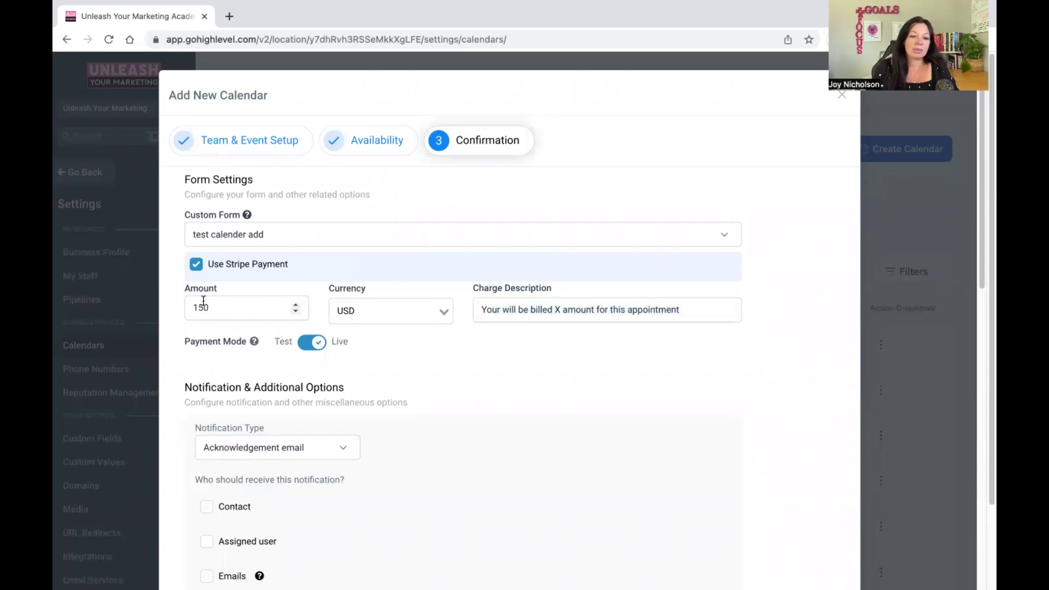
Keep the acknowledgement email as the notification type and enable Contact and Assigned user as its recipients
{"action": "scroll", "coordinate": [449, 370], "scroll_direction": "down", "scroll_amount": 1}
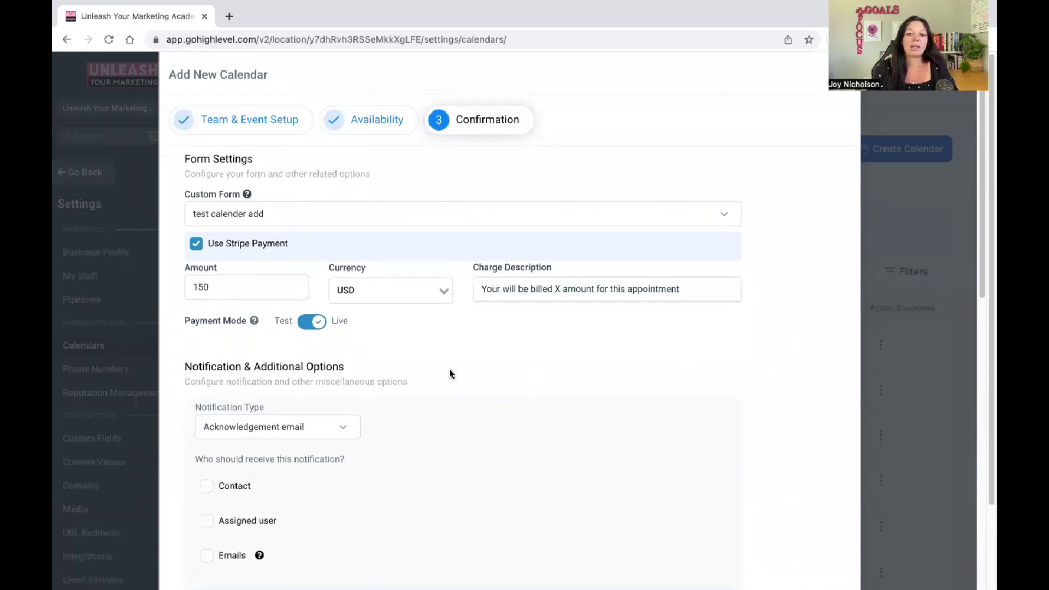
{"action": "left_click", "coordinate": [322, 431]}
{"action": "left_click", "coordinate": [306, 457]}
{"action": "scroll", "coordinate": [442, 407], "scroll_direction": "down", "scroll_amount": 4}
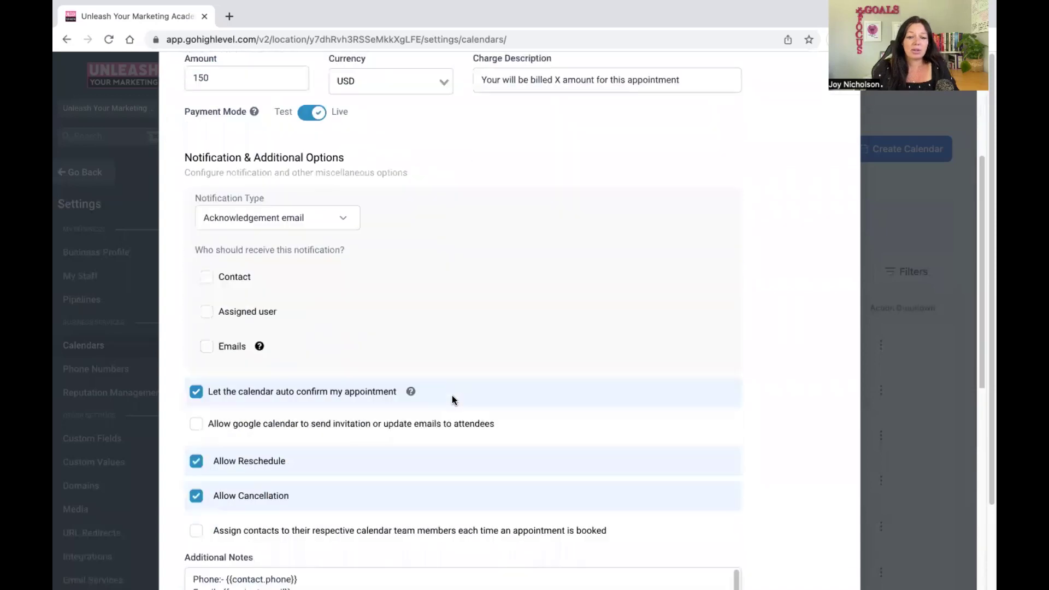
{"action": "left_click", "coordinate": [208, 276]}
{"action": "left_click_drag", "start_coordinate": [346, 251], "coordinate": [184, 155]}
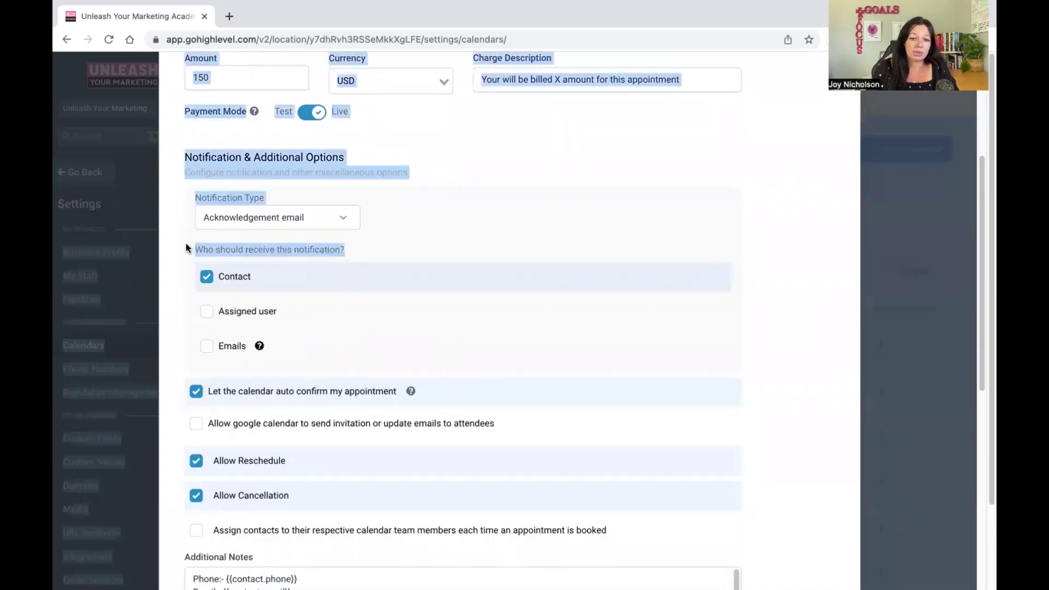
{"action": "left_click", "coordinate": [206, 310]}
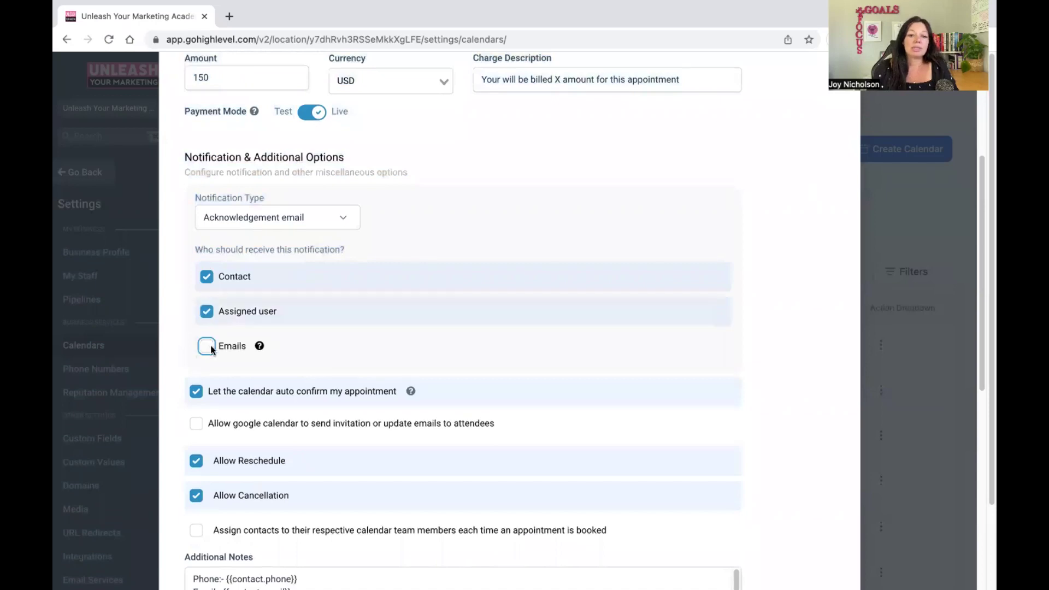
{"action": "left_click", "coordinate": [207, 345]}
{"action": "left_click", "coordinate": [310, 372]}
{"action": "left_click", "coordinate": [326, 370]}
{"action": "left_click", "coordinate": [326, 370]}
{"action": "left_click", "coordinate": [208, 350]}
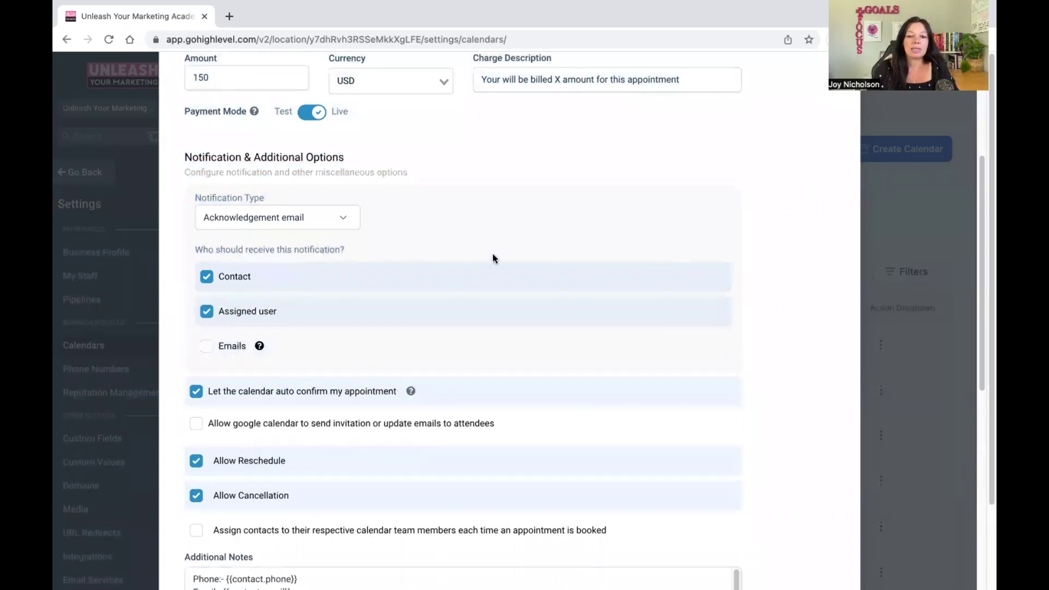
Review the auto-confirmation, reschedule, cancellation, additional notes, Facebook Pixel ID and custom code options of the new calendar
{"action": "scroll", "coordinate": [552, 345], "scroll_direction": "down", "scroll_amount": 4}
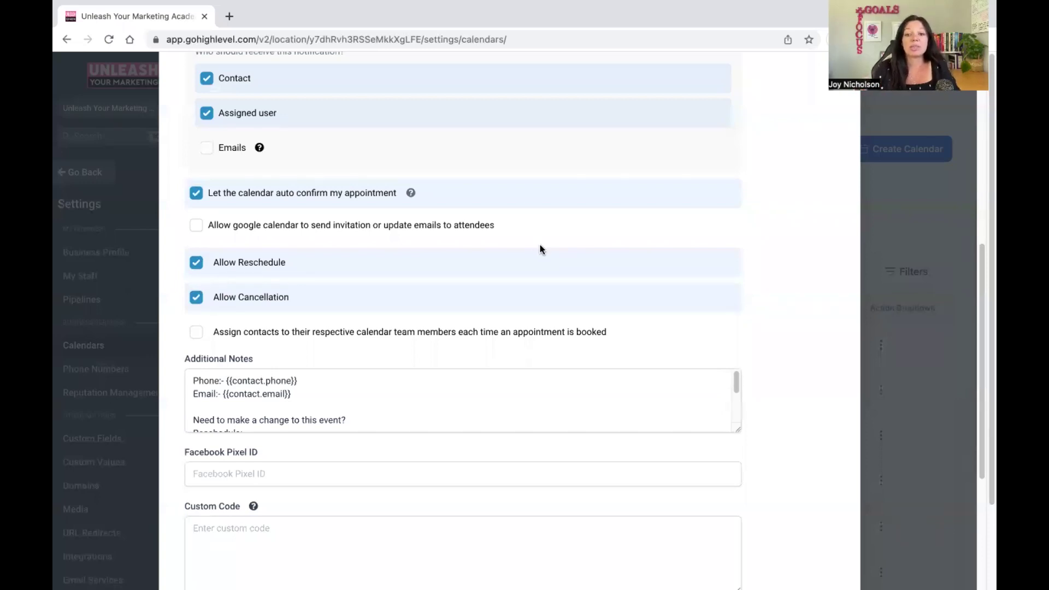
{"action": "scroll", "coordinate": [525, 262], "scroll_direction": "down", "scroll_amount": 1}
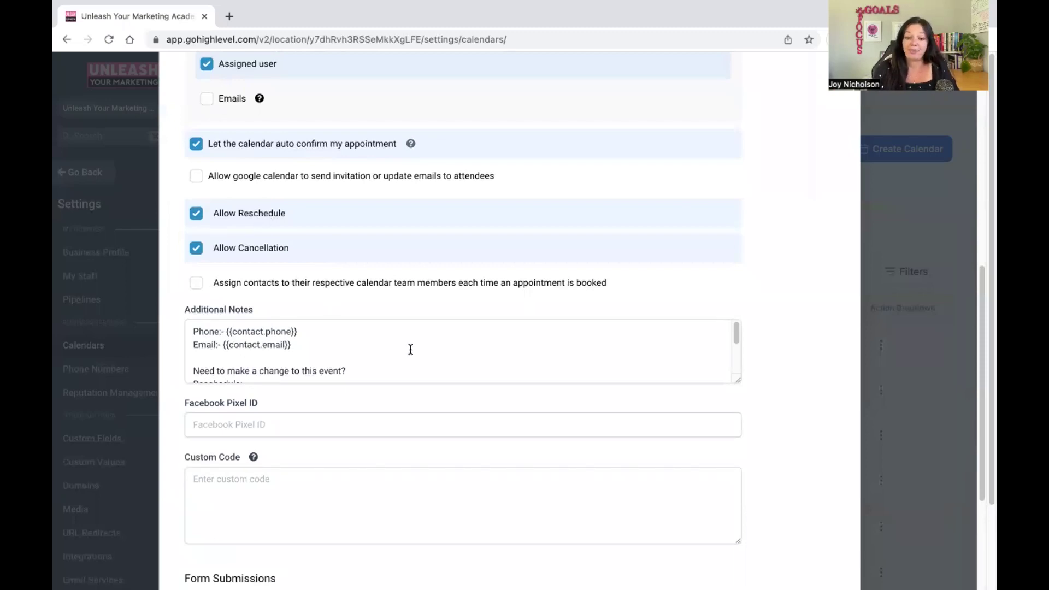
{"action": "scroll", "coordinate": [410, 349], "scroll_direction": "down", "scroll_amount": 1}
{"action": "scroll", "coordinate": [538, 297], "scroll_direction": "down", "scroll_amount": 3}
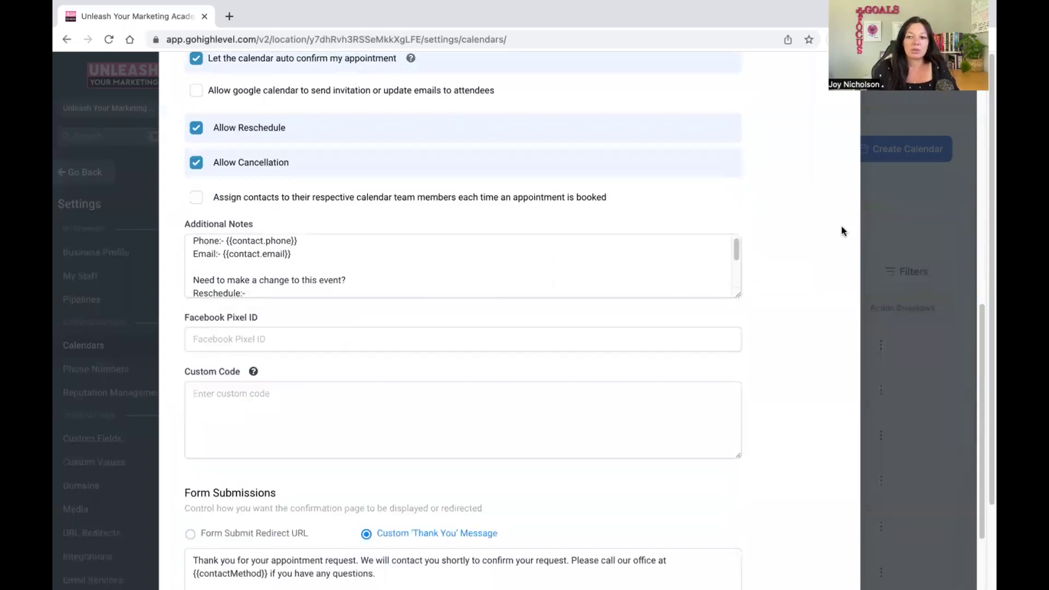
{"action": "scroll", "coordinate": [789, 253], "scroll_direction": "down", "scroll_amount": 4}
{"action": "left_click", "coordinate": [299, 235]}
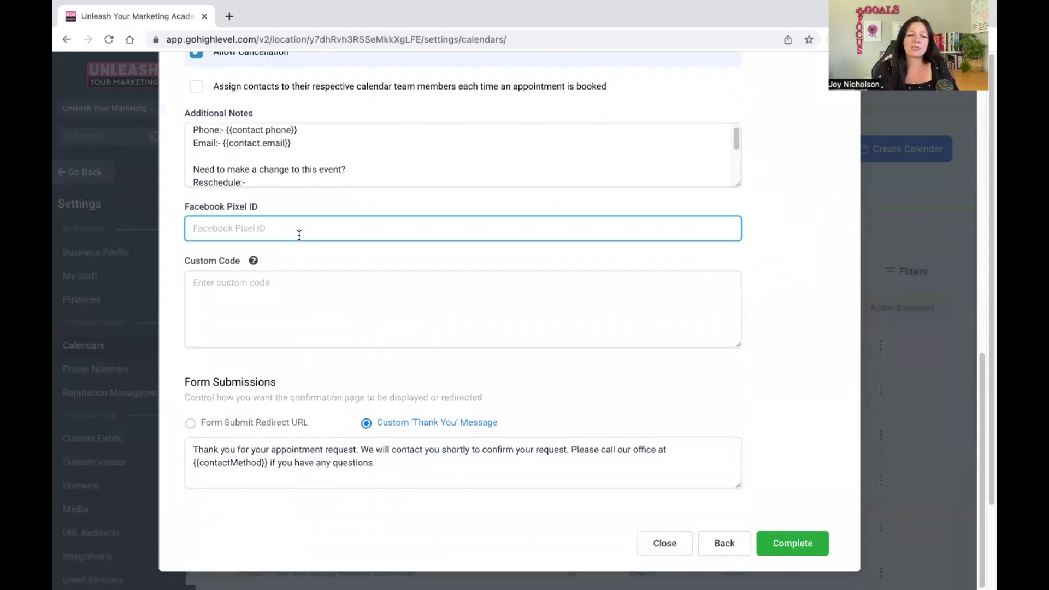
{"action": "left_click", "coordinate": [778, 236]}
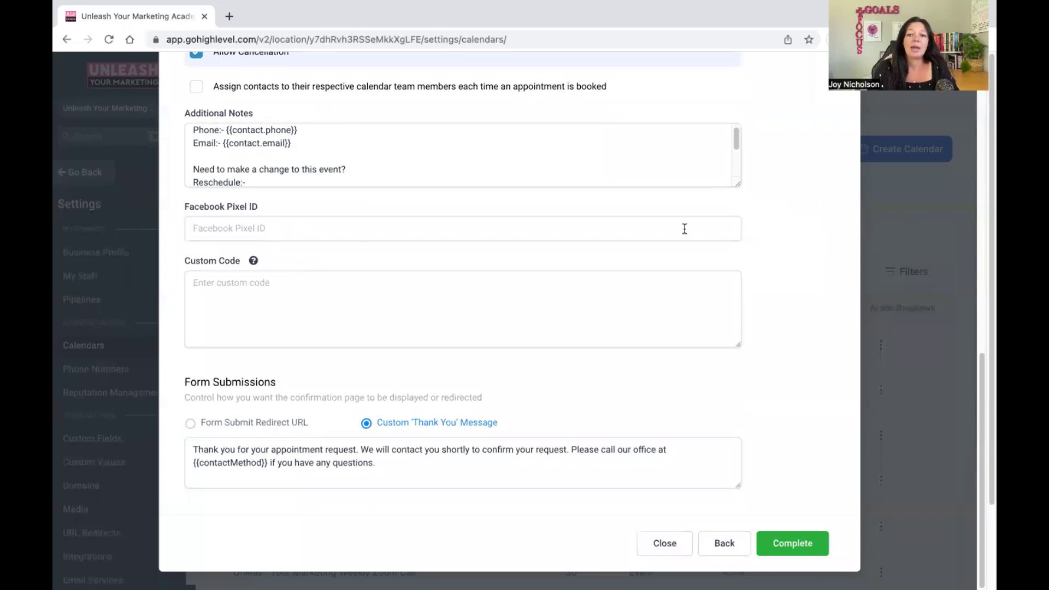
{"action": "left_click", "coordinate": [491, 218]}
{"action": "scroll", "coordinate": [491, 217], "scroll_direction": "up", "scroll_amount": 8}
{"action": "scroll", "coordinate": [493, 219], "scroll_direction": "down", "scroll_amount": 1}
{"action": "scroll", "coordinate": [494, 213], "scroll_direction": "down", "scroll_amount": 4}
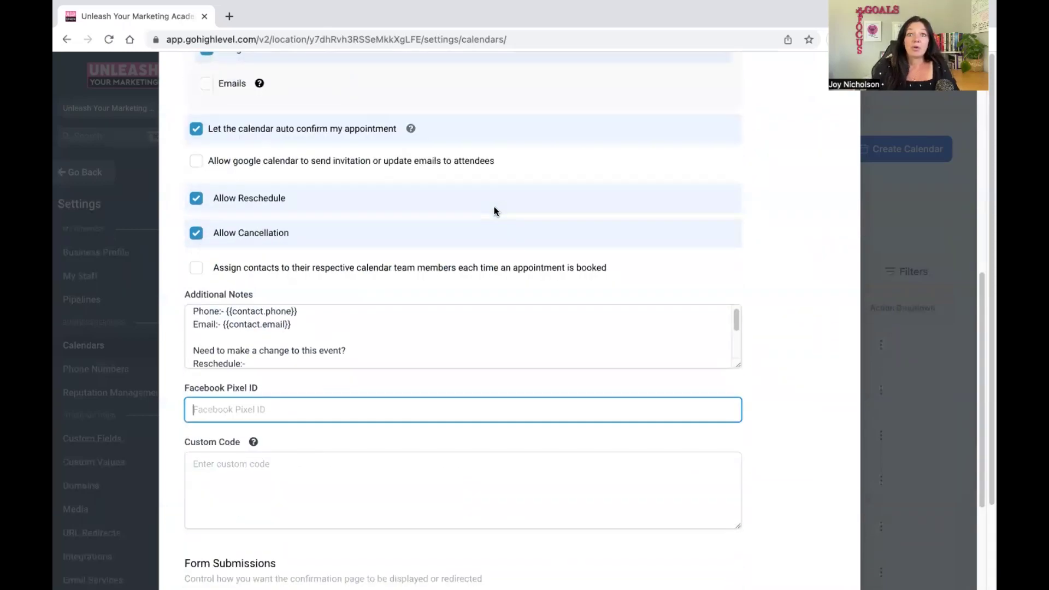
{"action": "scroll", "coordinate": [477, 226], "scroll_direction": "down", "scroll_amount": 2}
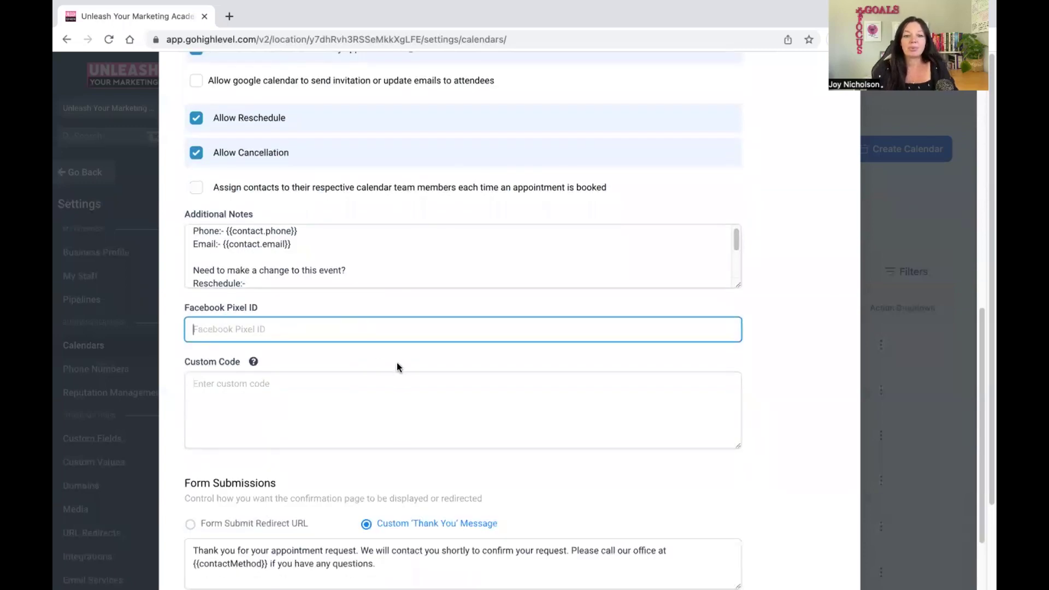
{"action": "scroll", "coordinate": [398, 365], "scroll_direction": "down", "scroll_amount": 2}
{"action": "left_click", "coordinate": [230, 298]}
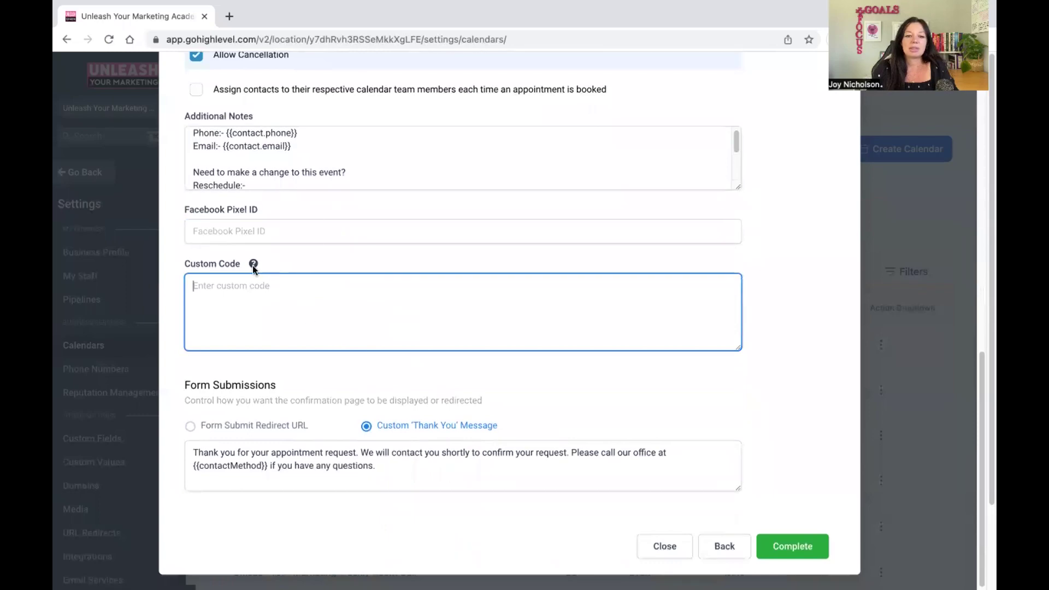
Read the help notes for appointment auto-confirmation, payment mode and custom code
{"action": "scroll", "coordinate": [429, 345], "scroll_direction": "up", "scroll_amount": 5}
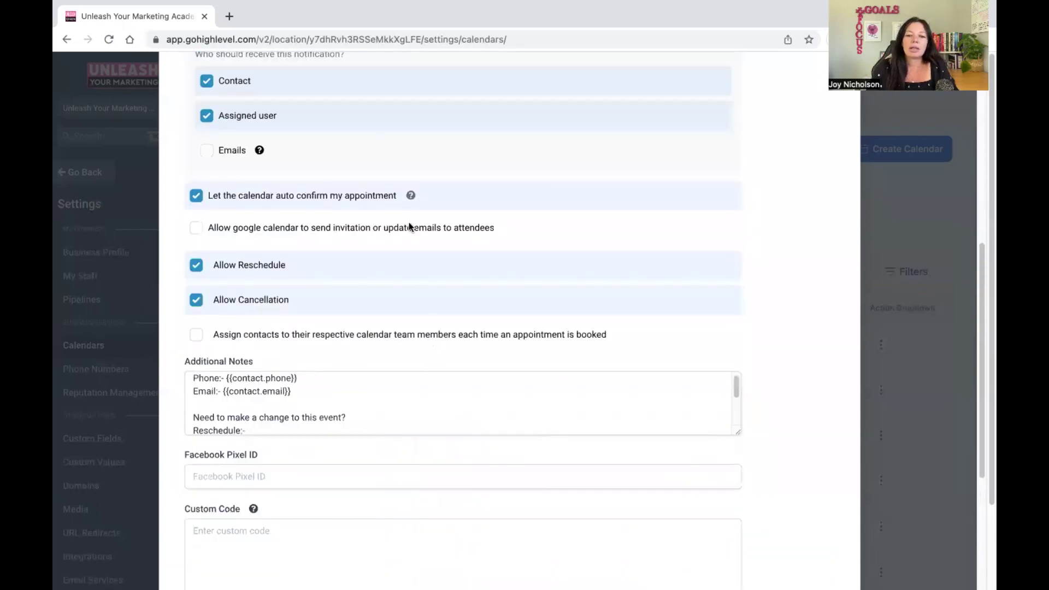
{"action": "mouse_move", "coordinate": [411, 198]}
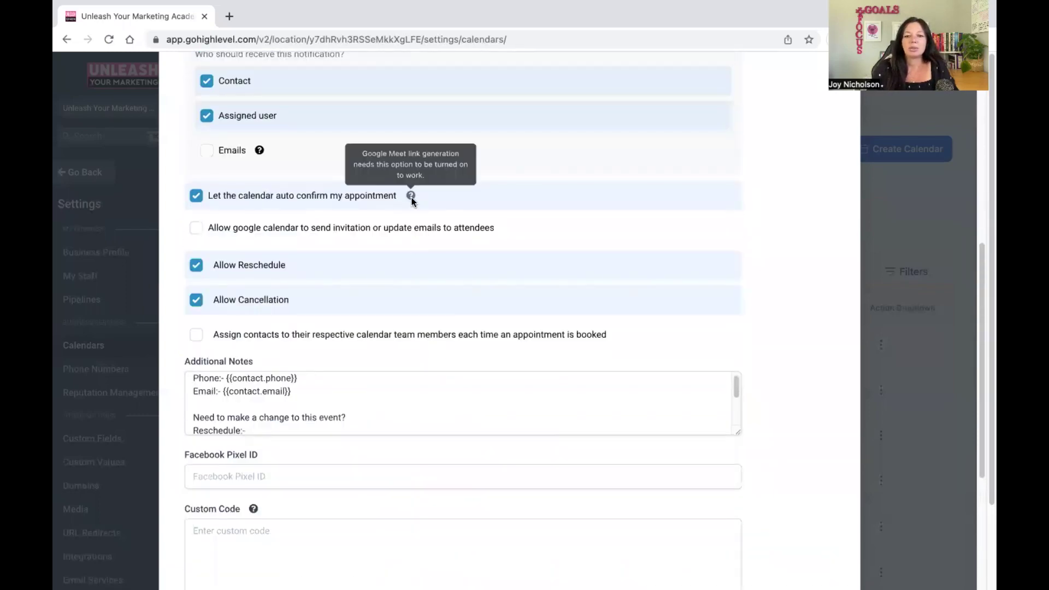
{"action": "scroll", "coordinate": [412, 205], "scroll_direction": "up", "scroll_amount": 5}
{"action": "scroll", "coordinate": [343, 227], "scroll_direction": "up", "scroll_amount": 3}
{"action": "mouse_move", "coordinate": [249, 339]}
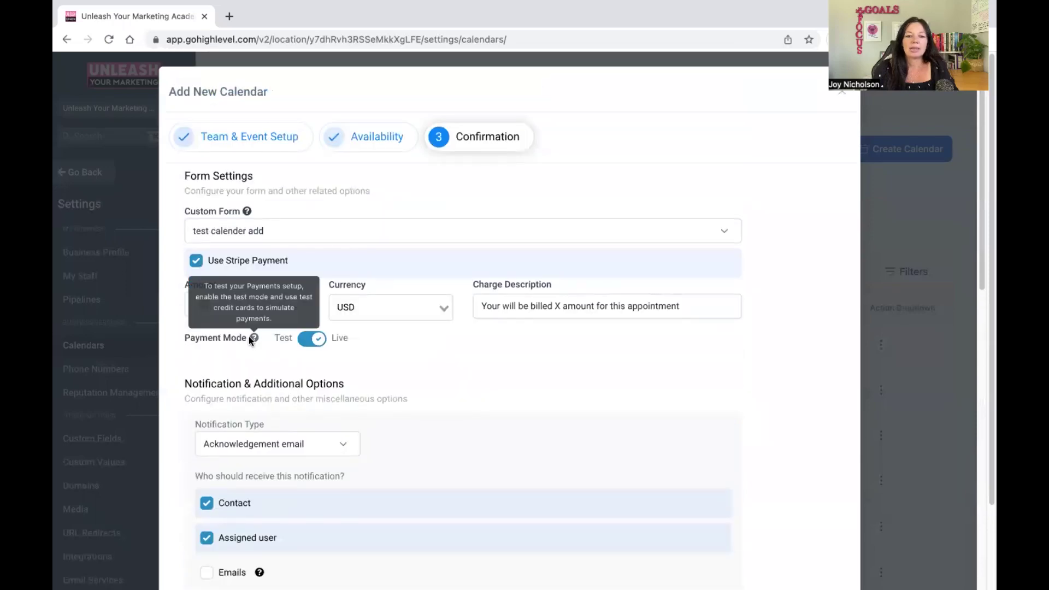
{"action": "scroll", "coordinate": [438, 364], "scroll_direction": "down", "scroll_amount": 10}
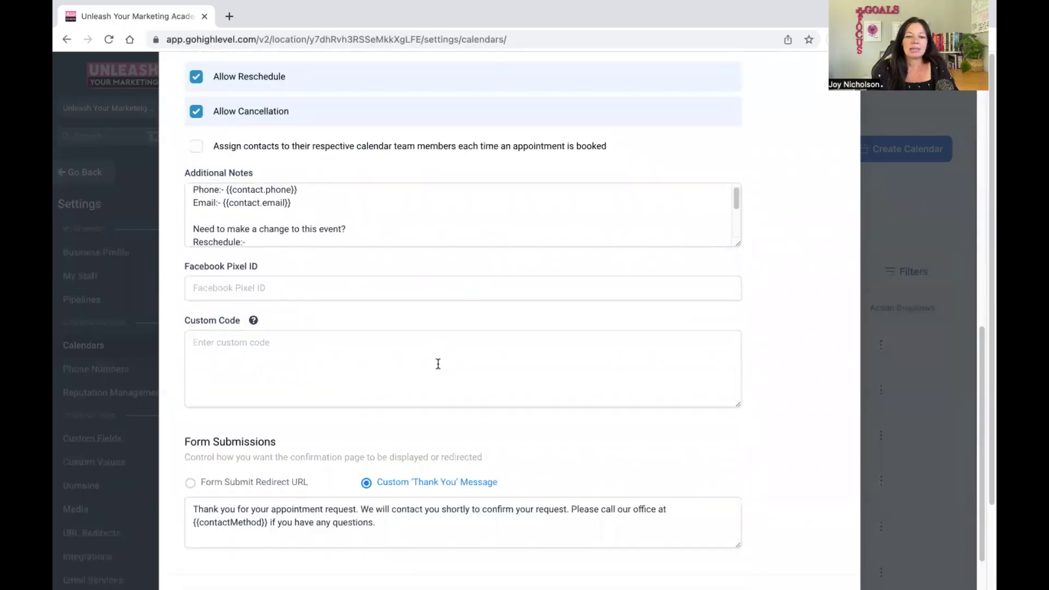
{"action": "mouse_move", "coordinate": [252, 320]}
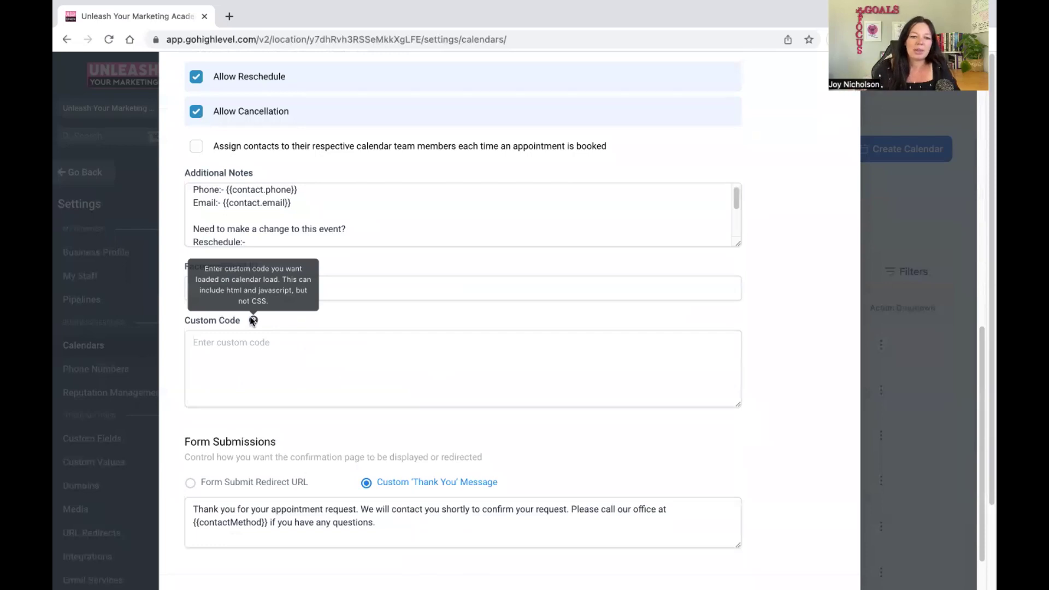
{"action": "left_click", "coordinate": [259, 351]}
{"action": "left_click", "coordinate": [315, 323]}
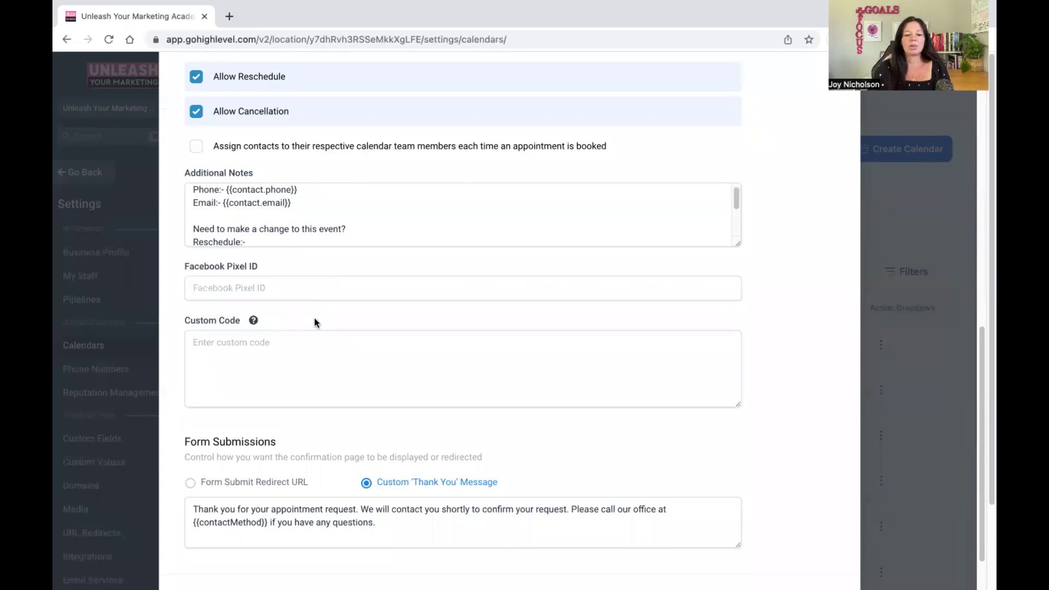
Keep the Custom 'Thank You' Message for form submissions and complete the new calendar
{"action": "scroll", "coordinate": [513, 358], "scroll_direction": "down", "scroll_amount": 2}
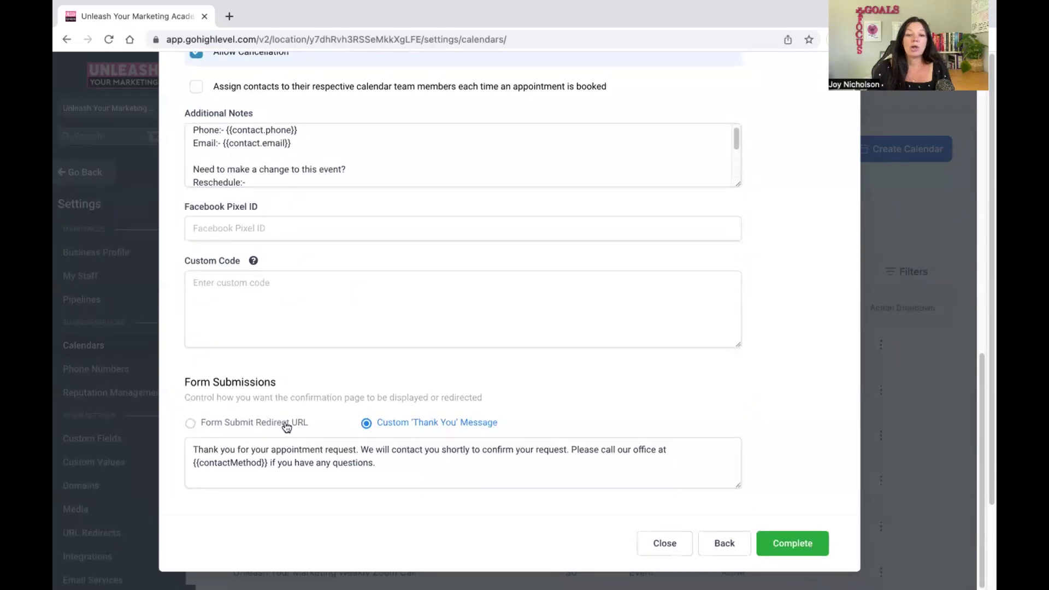
{"action": "scroll", "coordinate": [304, 260], "scroll_direction": "down", "scroll_amount": 2}
{"action": "left_click", "coordinate": [405, 463]}
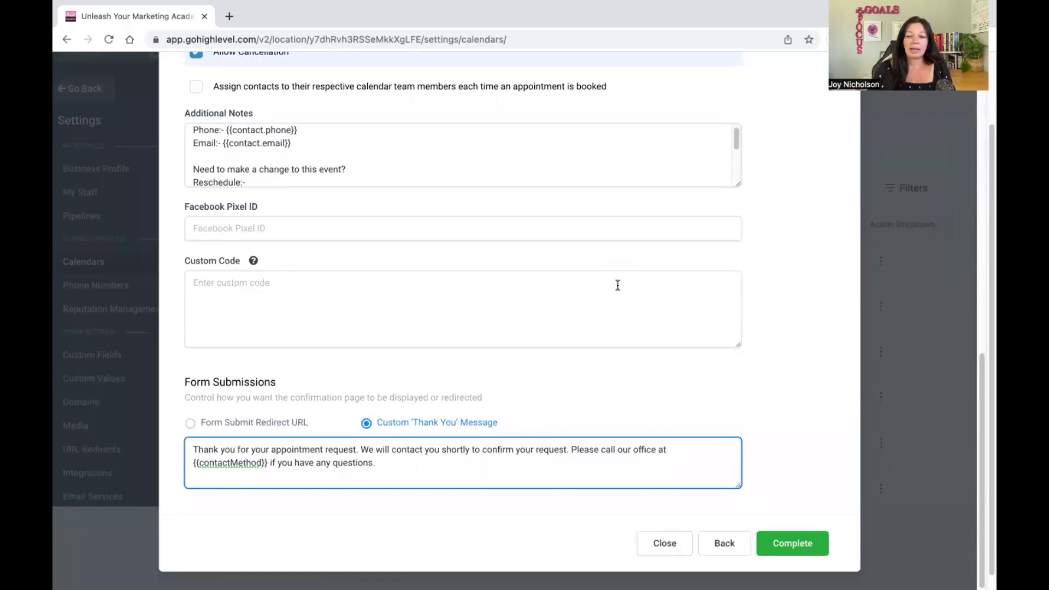
{"action": "scroll", "coordinate": [645, 398], "scroll_direction": "down", "scroll_amount": 1}
{"action": "left_click", "coordinate": [804, 544]}
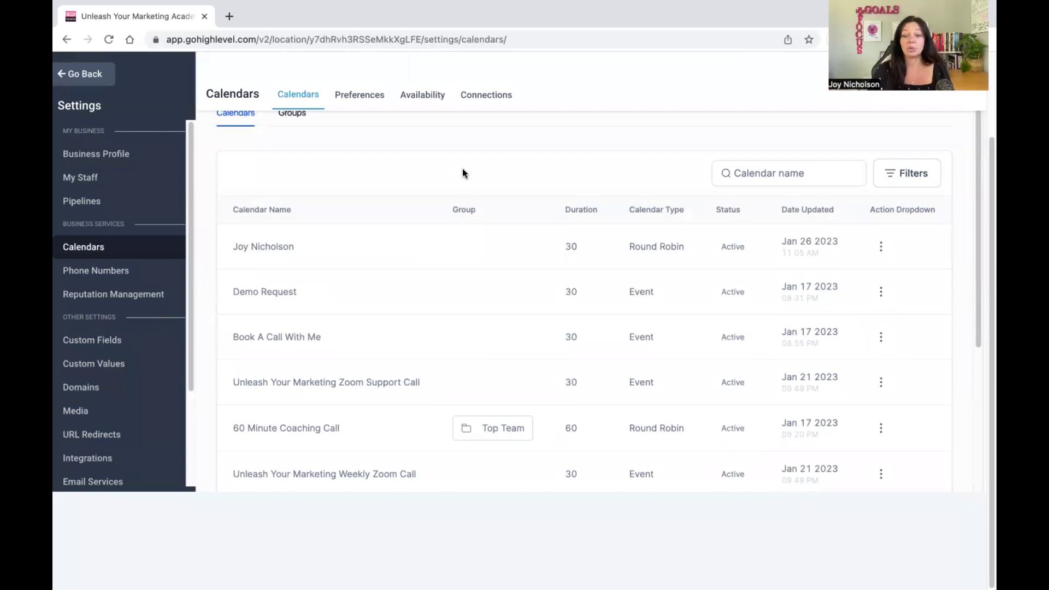
Leave the calendar settings and switch to the Tutorial Account for UYMA sub-account
{"action": "scroll", "coordinate": [495, 187], "scroll_direction": "up", "scroll_amount": 3}
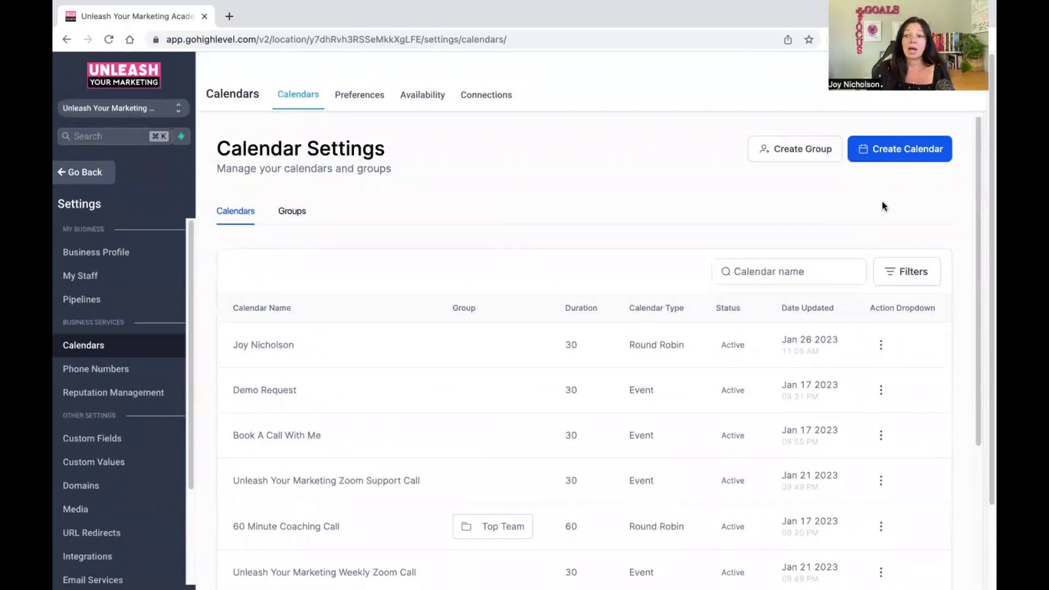
{"action": "left_click", "coordinate": [94, 174]}
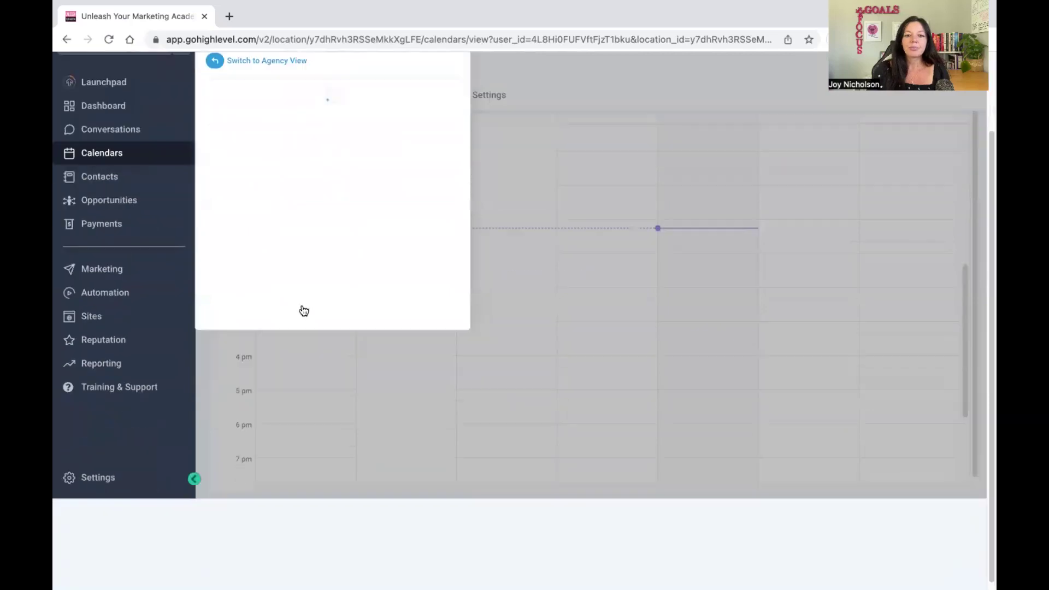
{"action": "scroll", "coordinate": [303, 245], "scroll_direction": "down", "scroll_amount": 10}
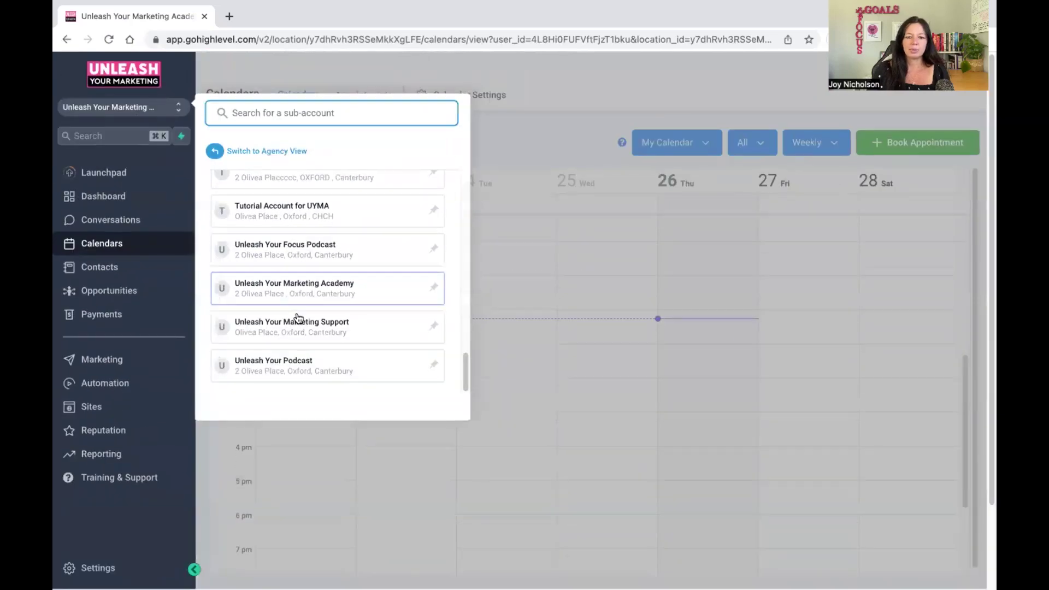
{"action": "left_click", "coordinate": [299, 198]}
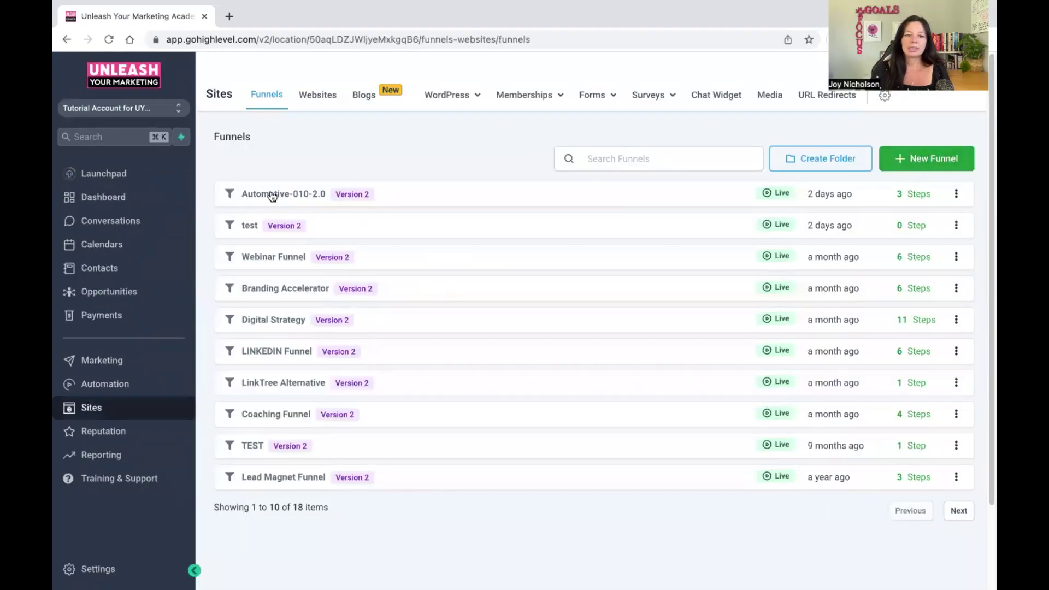
Open the Appointment step of the Automotive-010-2.0 funnel for editing in the same page
{"action": "left_click", "coordinate": [272, 196]}
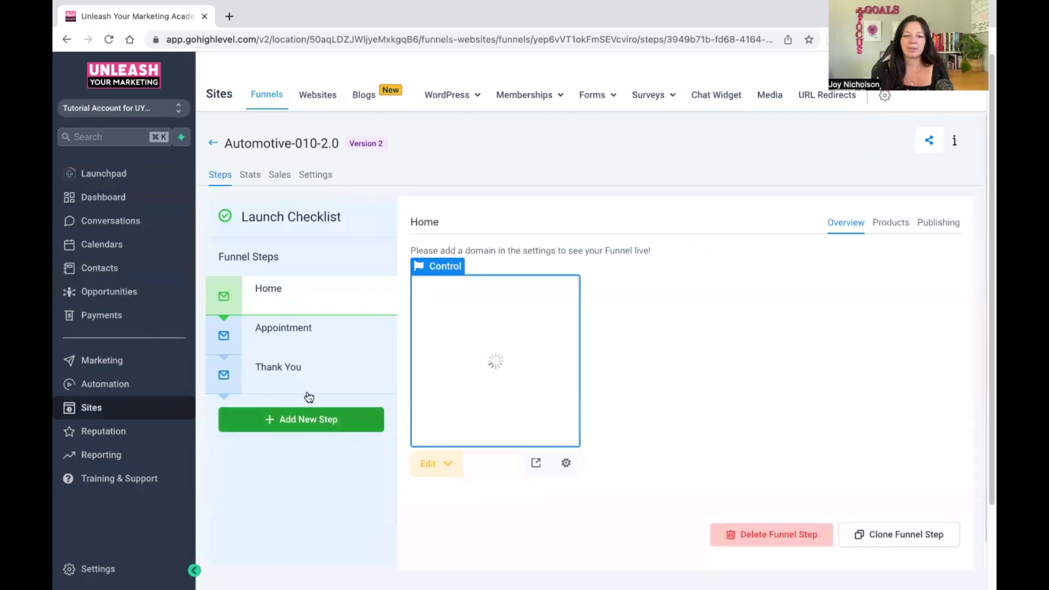
{"action": "left_click", "coordinate": [273, 328]}
{"action": "left_click", "coordinate": [433, 463]}
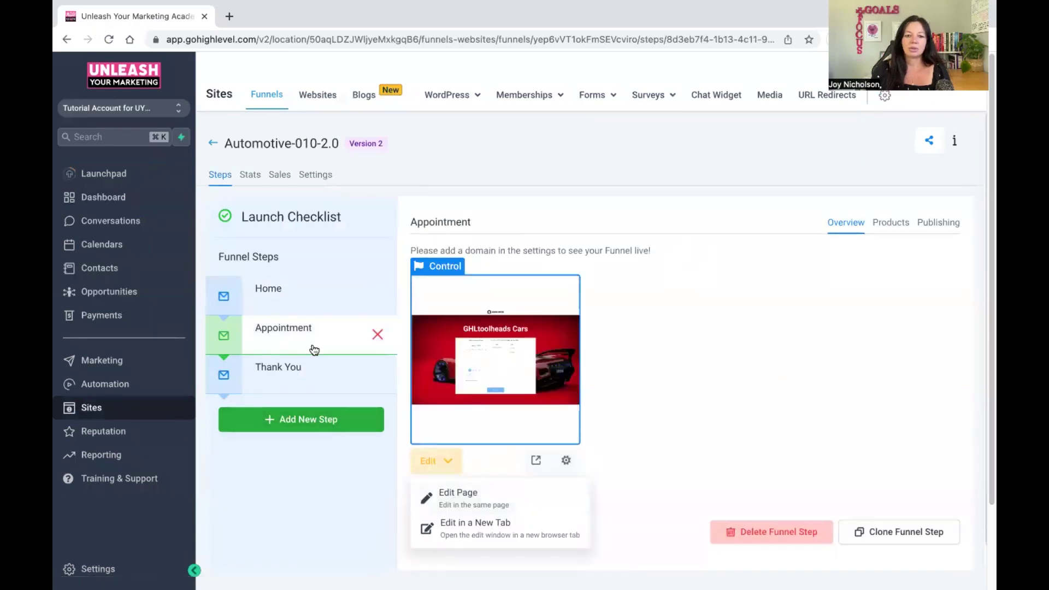
{"action": "left_click", "coordinate": [465, 494]}
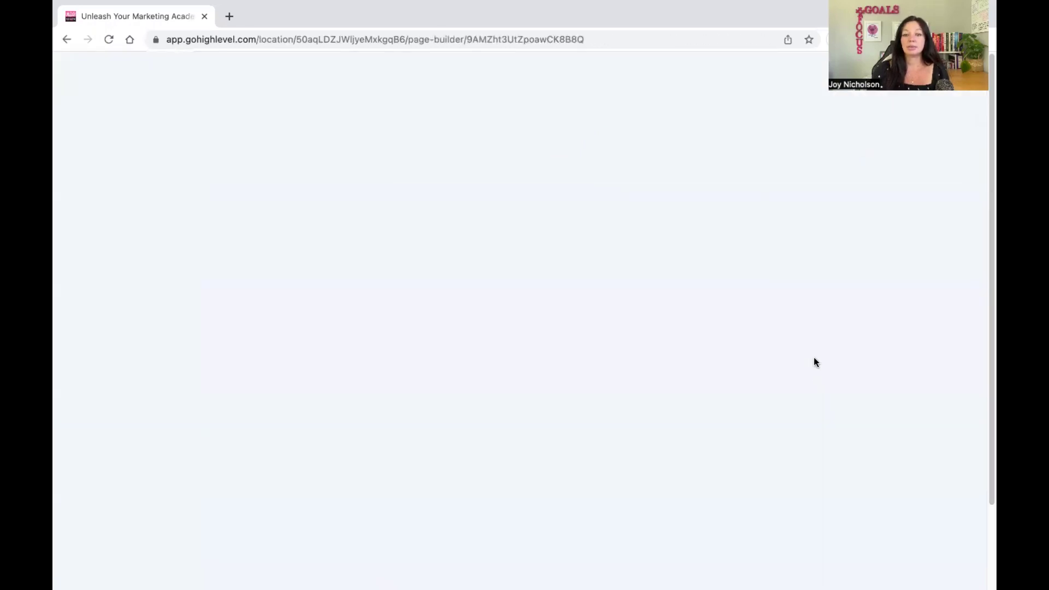
Delete the existing calendar element beneath the "GHLtoolheads Cars" heading
{"action": "scroll", "coordinate": [635, 412], "scroll_direction": "down", "scroll_amount": 6}
{"action": "scroll", "coordinate": [631, 325], "scroll_direction": "up", "scroll_amount": 5}
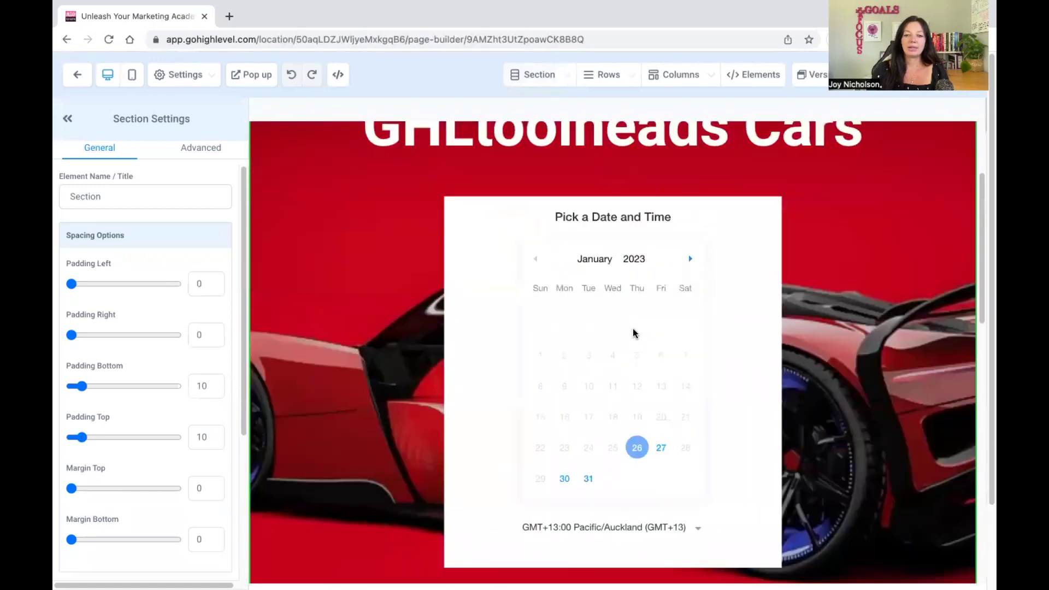
{"action": "left_click", "coordinate": [633, 333]}
{"action": "left_click", "coordinate": [772, 185]}
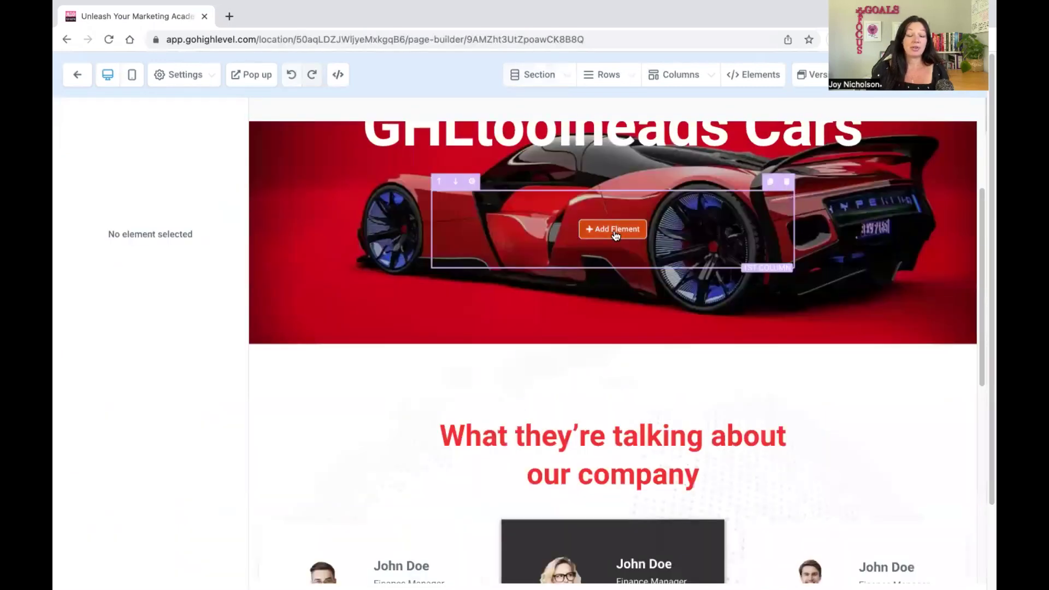
Add a Calendar element to the empty column beneath the "GHLtoolheads Cars" heading and assign it the 2 Hour Breakthrough Session calendar
{"action": "scroll", "coordinate": [626, 271], "scroll_direction": "up", "scroll_amount": 3}
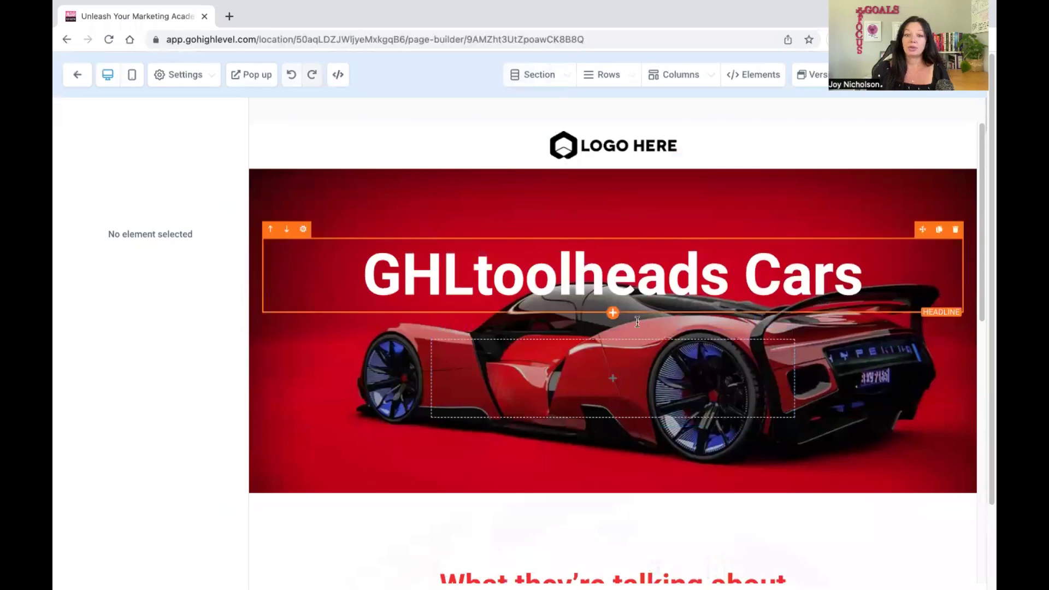
{"action": "left_click", "coordinate": [592, 379]}
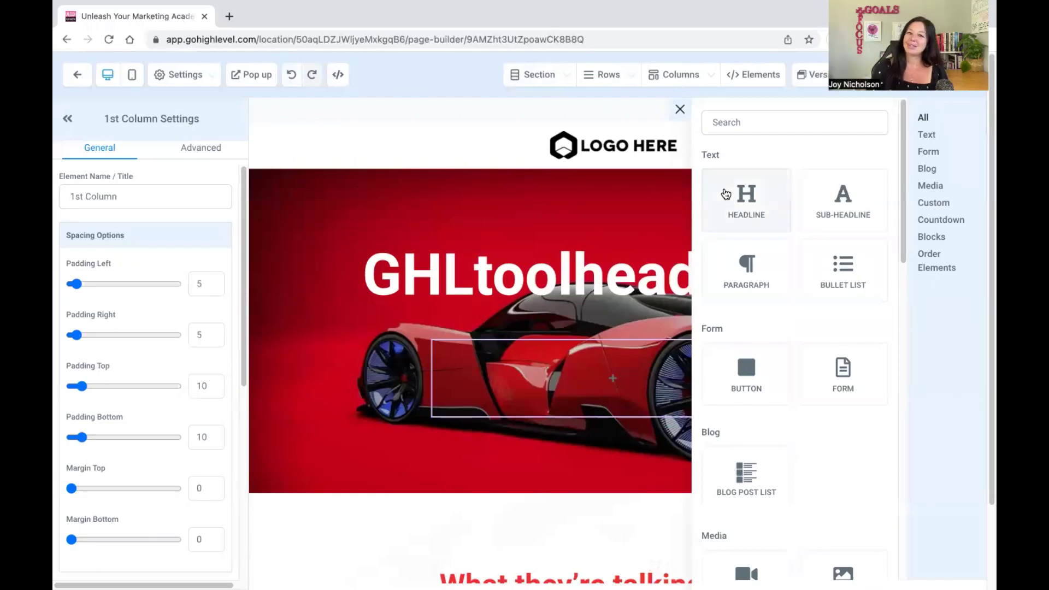
{"action": "mouse_move", "coordinate": [615, 378]}
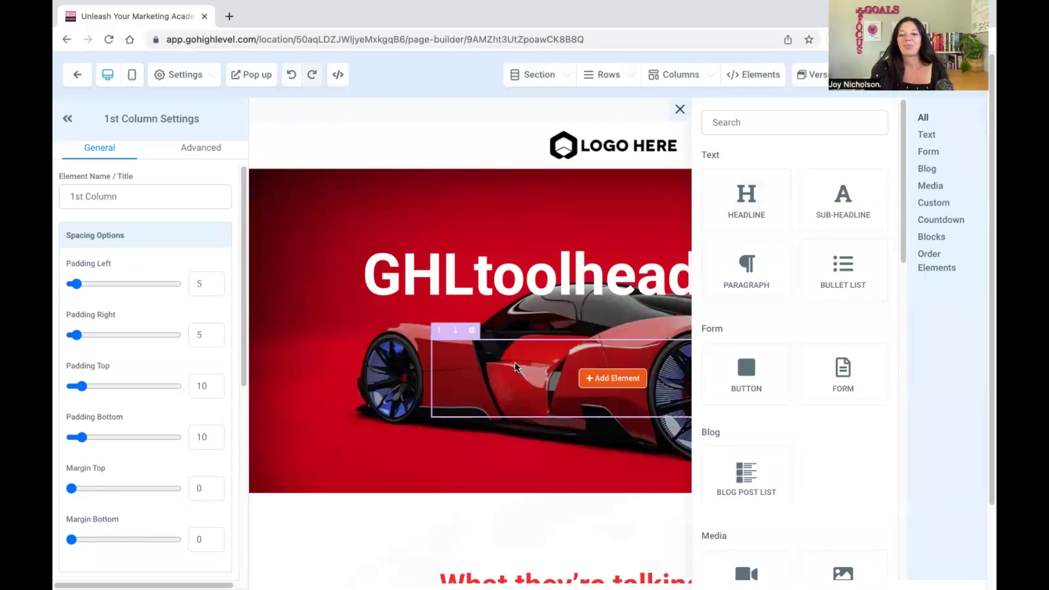
{"action": "scroll", "coordinate": [792, 415], "scroll_direction": "down", "scroll_amount": 8}
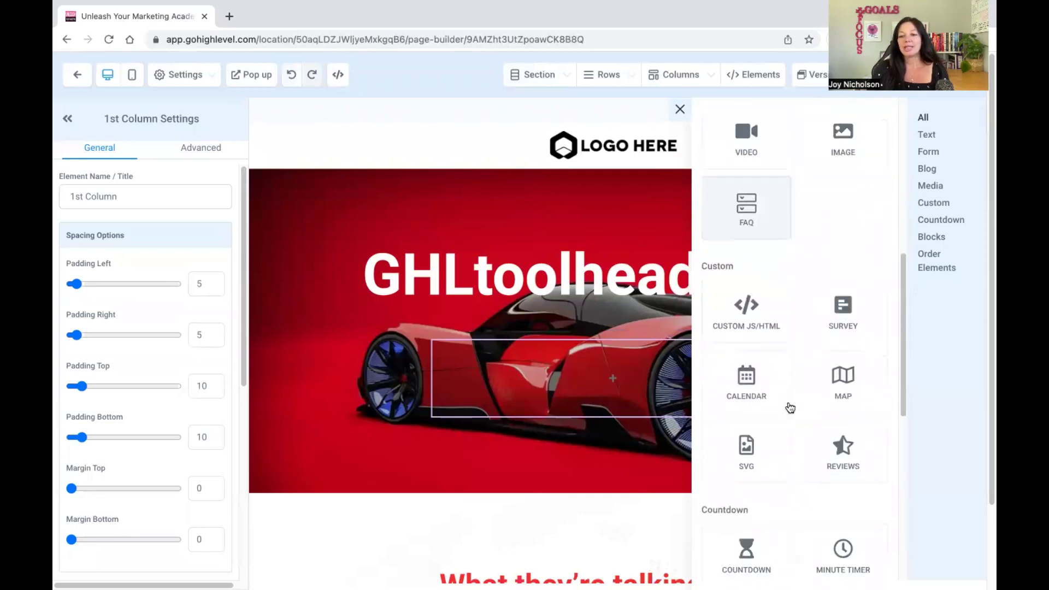
{"action": "left_click", "coordinate": [745, 382]}
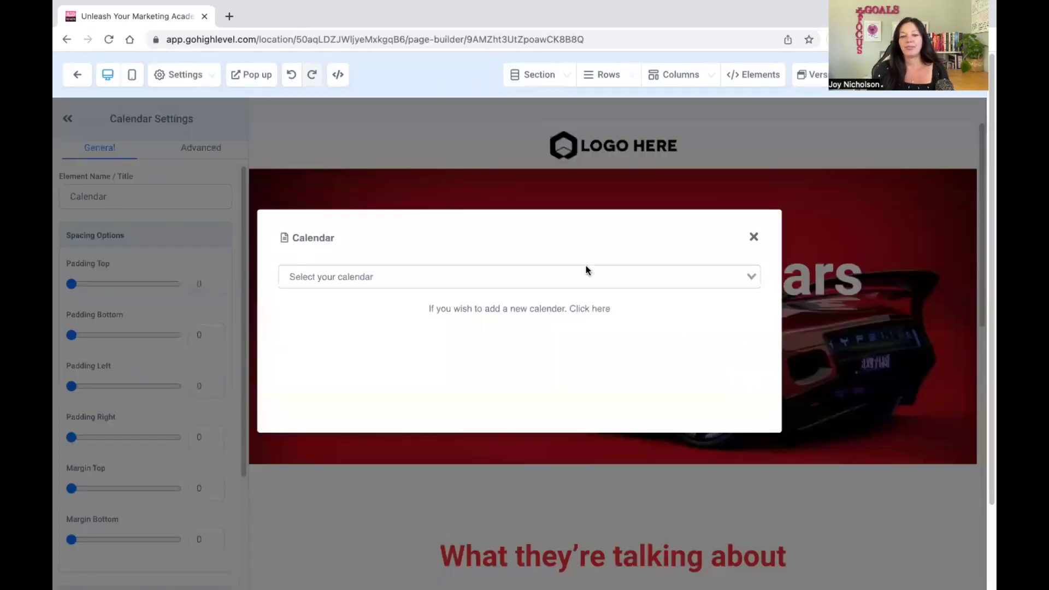
{"action": "left_click", "coordinate": [584, 276]}
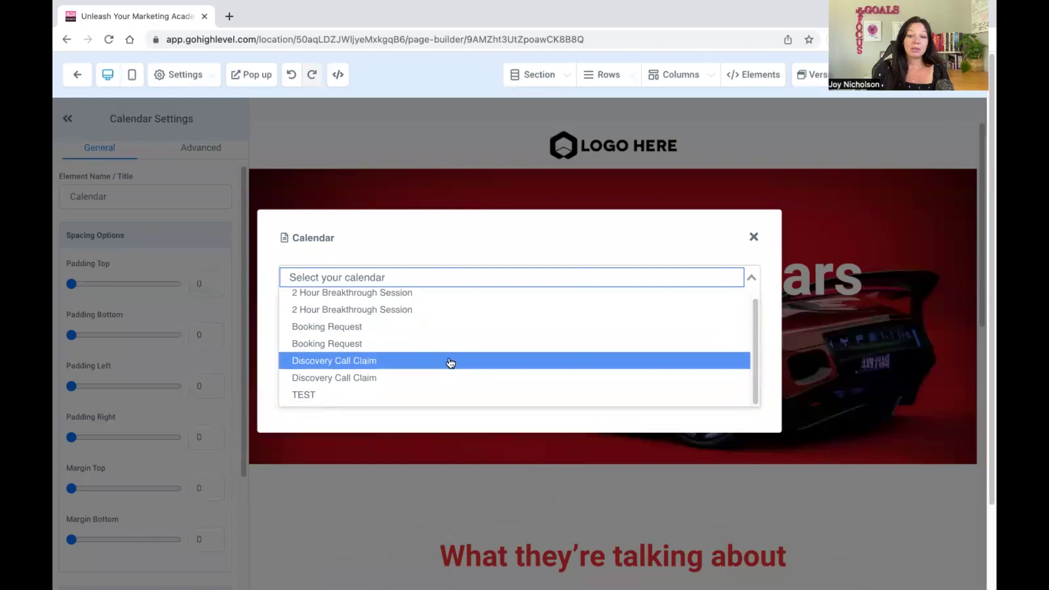
{"action": "scroll", "coordinate": [382, 344], "scroll_direction": "up", "scroll_amount": 1}
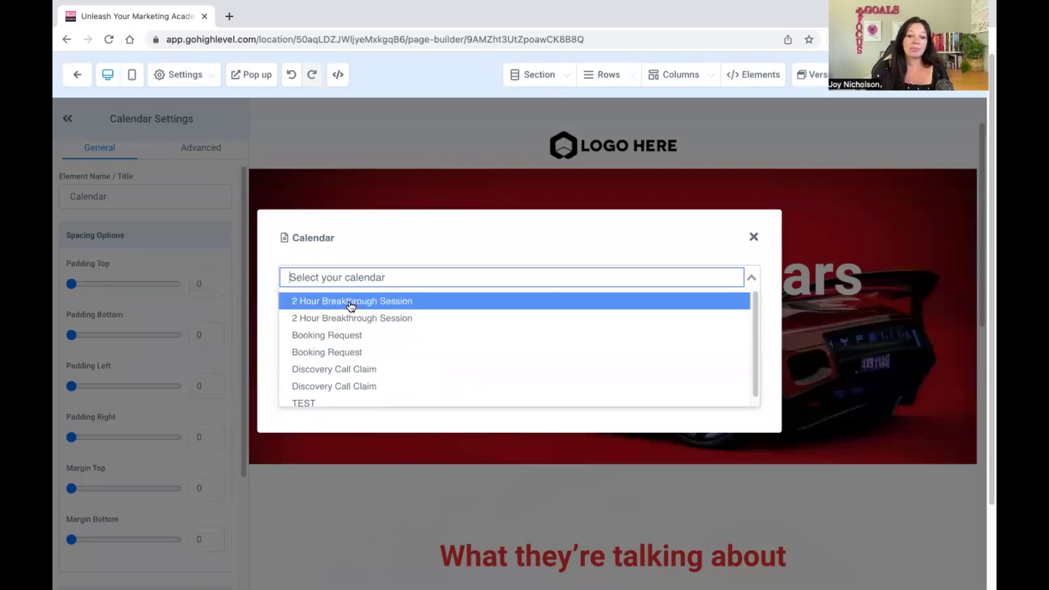
{"action": "left_click", "coordinate": [351, 300]}
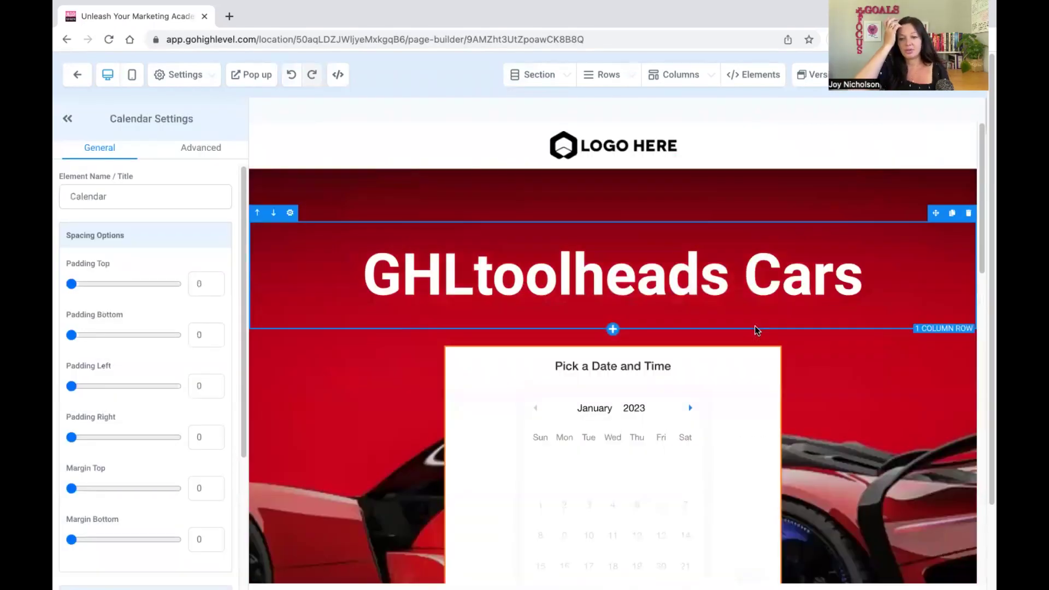
Examine how the placed calendar sits on the page, including its selectable dates and time zone
{"action": "scroll", "coordinate": [779, 313], "scroll_direction": "down", "scroll_amount": 5}
{"action": "scroll", "coordinate": [783, 316], "scroll_direction": "up", "scroll_amount": 2}
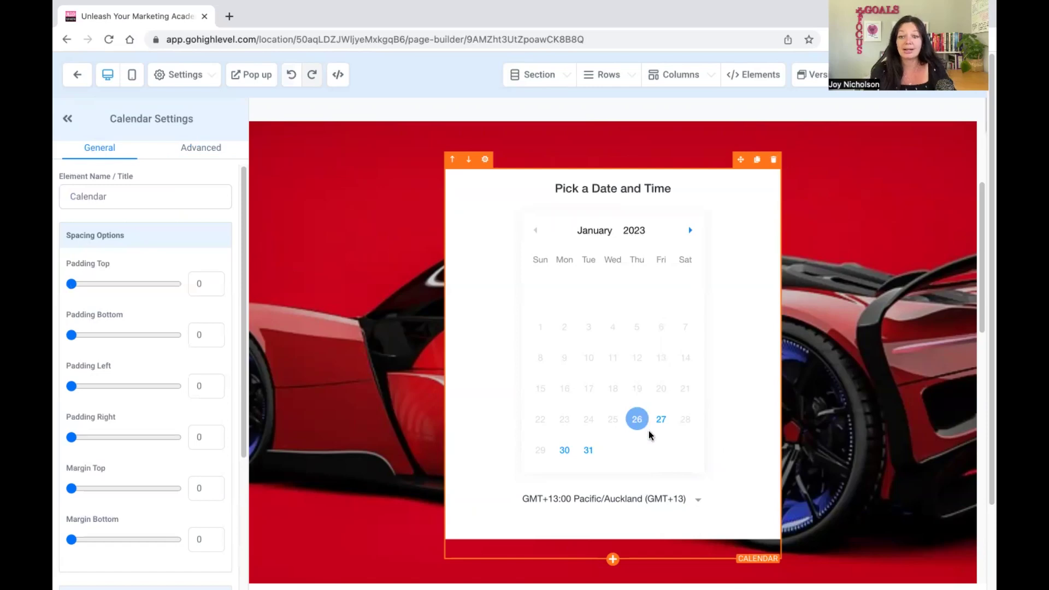
{"action": "scroll", "coordinate": [694, 483], "scroll_direction": "down", "scroll_amount": 1}
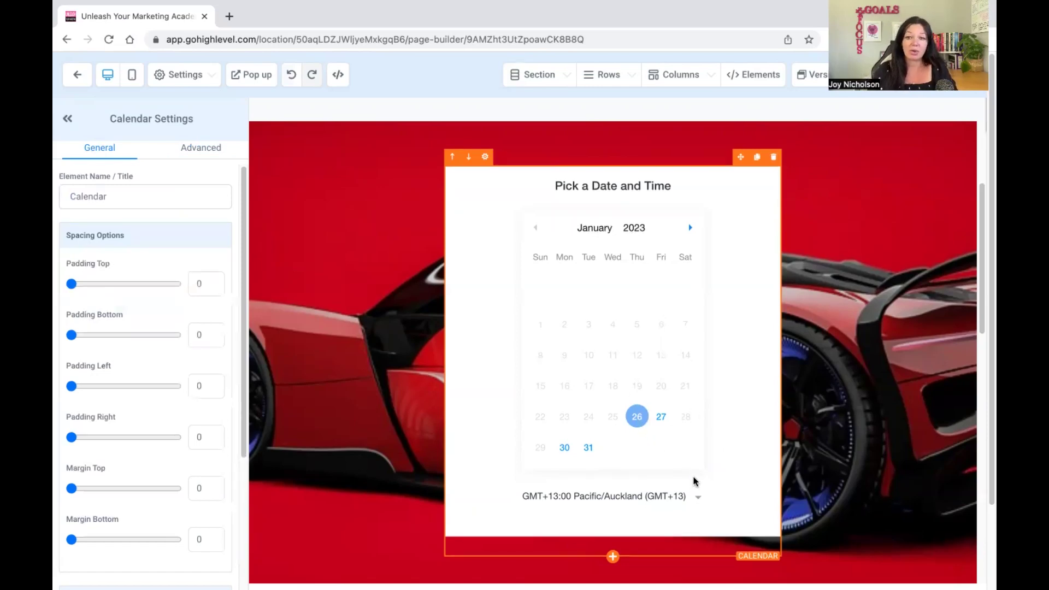
{"action": "scroll", "coordinate": [699, 476], "scroll_direction": "up", "scroll_amount": 3}
{"action": "scroll", "coordinate": [744, 376], "scroll_direction": "down", "scroll_amount": 5}
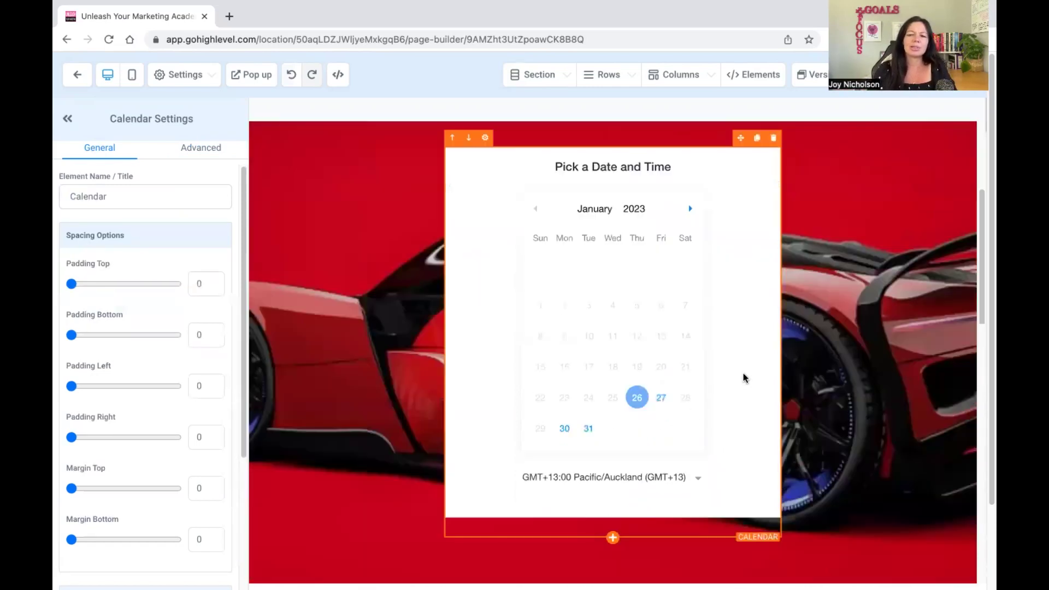
{"action": "scroll", "coordinate": [744, 379], "scroll_direction": "up", "scroll_amount": 6}
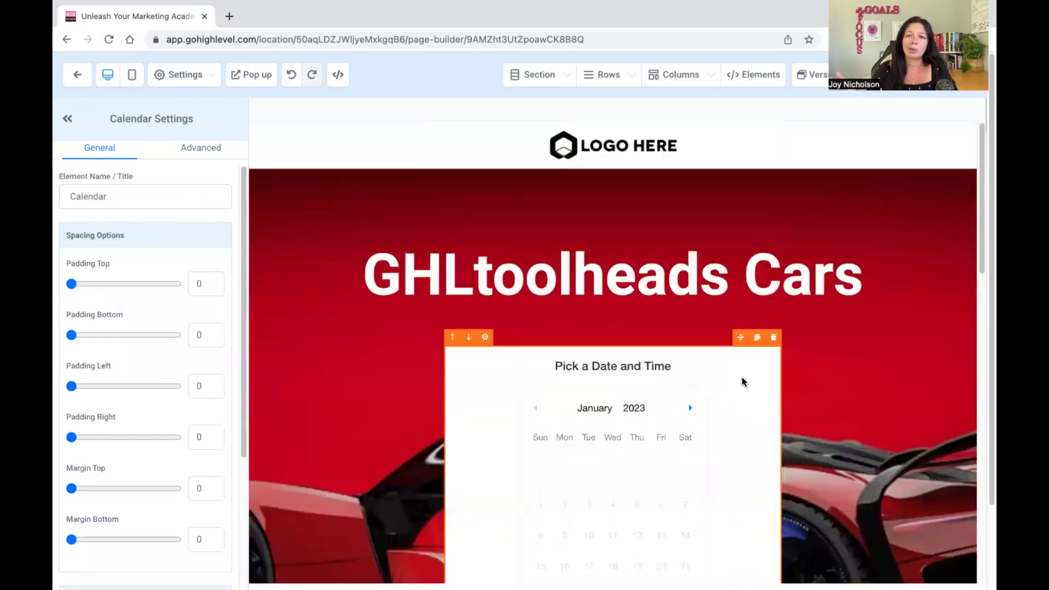
{"action": "scroll", "coordinate": [786, 355], "scroll_direction": "down", "scroll_amount": 2}
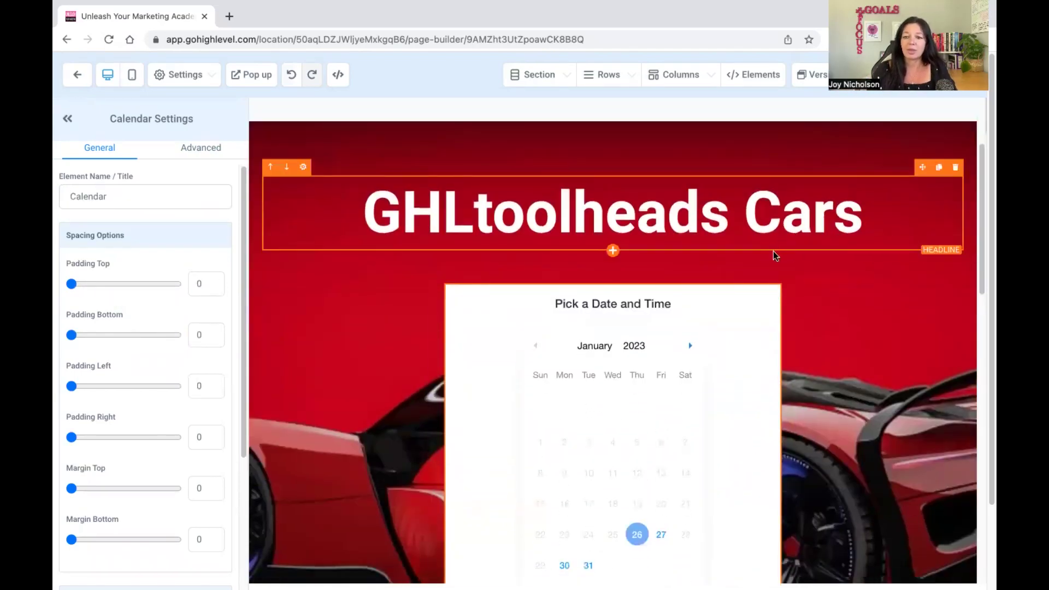
{"action": "scroll", "coordinate": [705, 349], "scroll_direction": "down", "scroll_amount": 2}
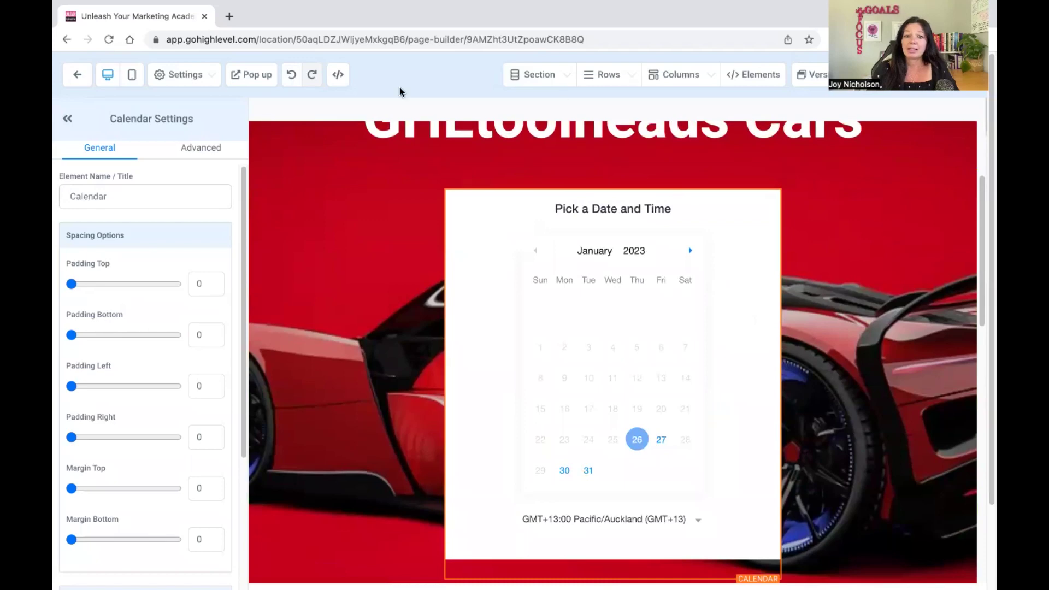
Preview the appointment page and look over its heading and booking calendar
{"action": "left_click", "coordinate": [879, 75]}
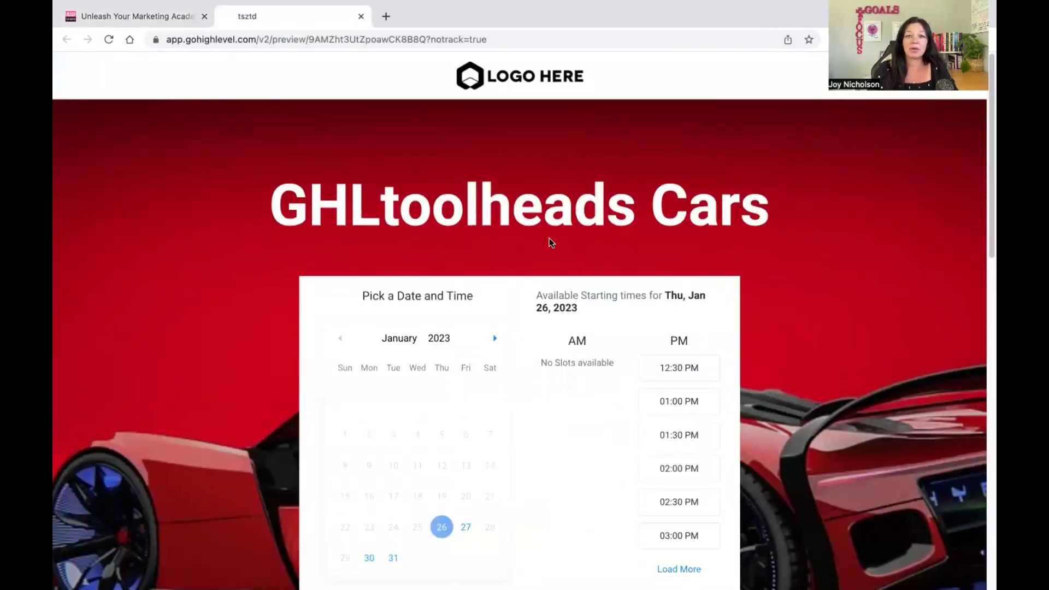
{"action": "scroll", "coordinate": [553, 240], "scroll_direction": "down", "scroll_amount": 1}
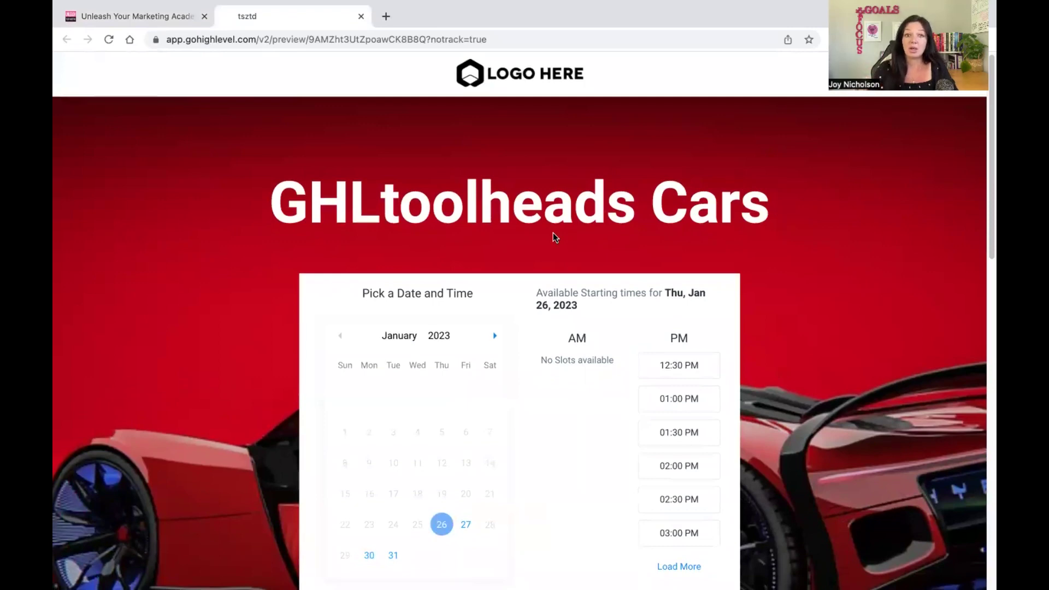
{"action": "left_click", "coordinate": [240, 226]}
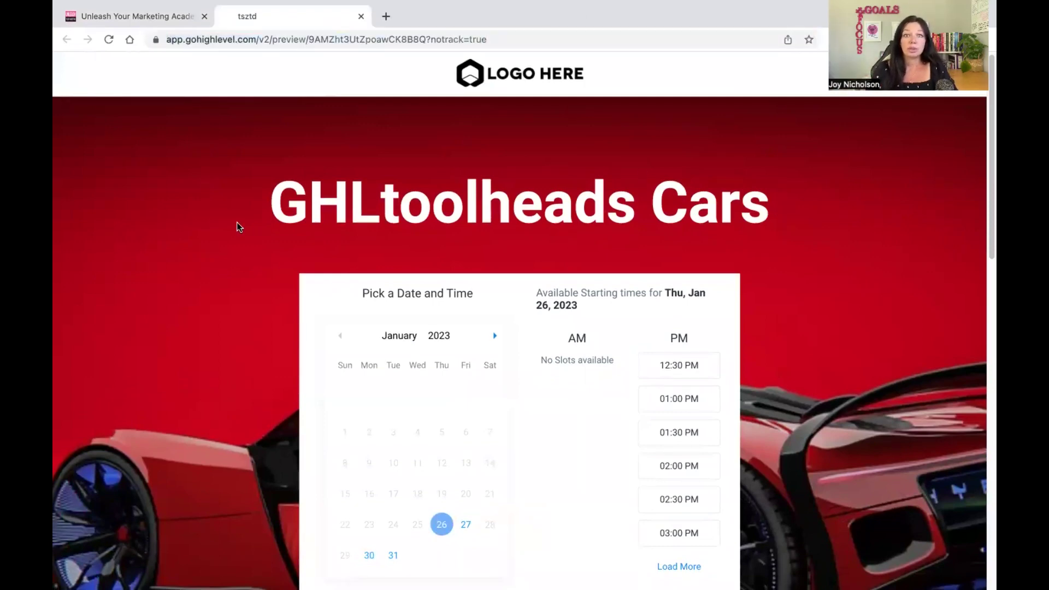
{"action": "left_click_drag", "start_coordinate": [776, 217], "coordinate": [246, 159]}
{"action": "left_click", "coordinate": [216, 65]}
Choose January 27, 2023 at 08:30 AM in the previewed calendar and proceed with the selected date
{"action": "scroll", "coordinate": [819, 321], "scroll_direction": "down", "scroll_amount": 5}
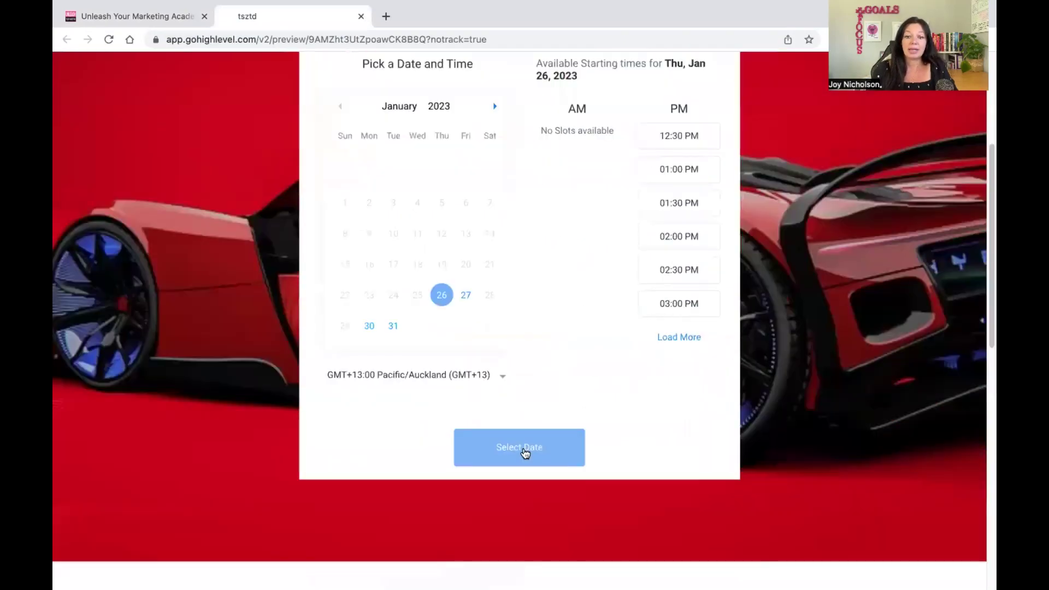
{"action": "left_click", "coordinate": [465, 294]}
{"action": "scroll", "coordinate": [646, 367], "scroll_direction": "up", "scroll_amount": 5}
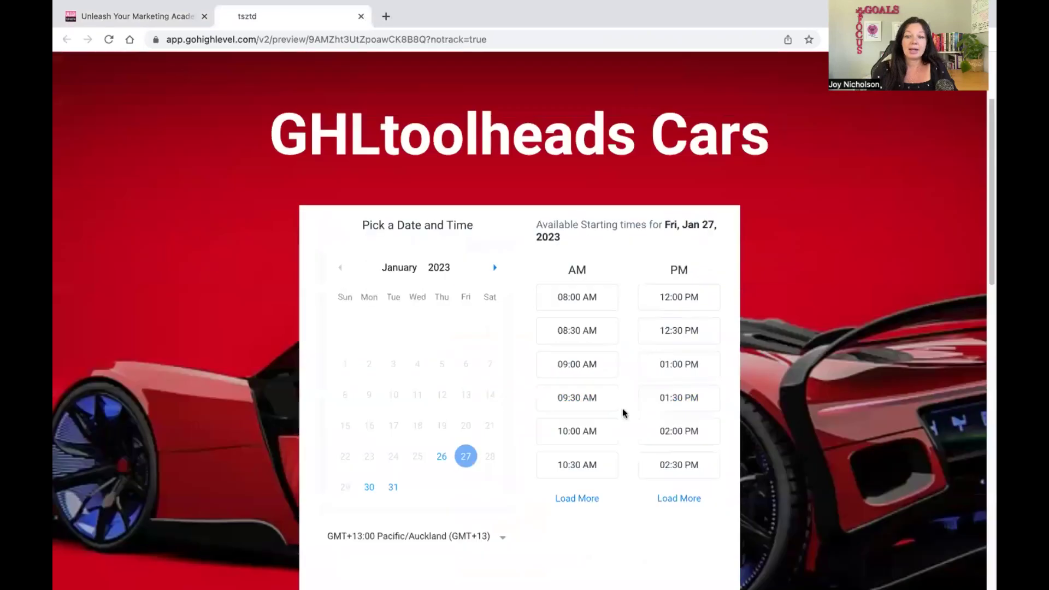
{"action": "left_click", "coordinate": [606, 405]}
{"action": "scroll", "coordinate": [692, 328], "scroll_direction": "down", "scroll_amount": 5}
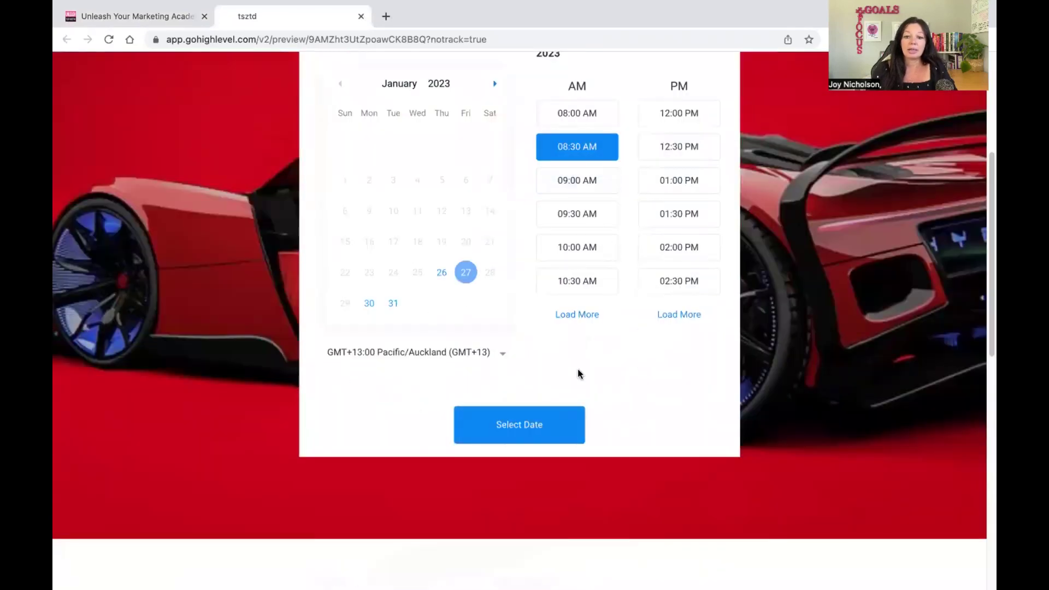
{"action": "left_click", "coordinate": [527, 442]}
Fill in the booking form's name, phone and email with a saved autofill entry and book the appointment
{"action": "left_click", "coordinate": [452, 176]}
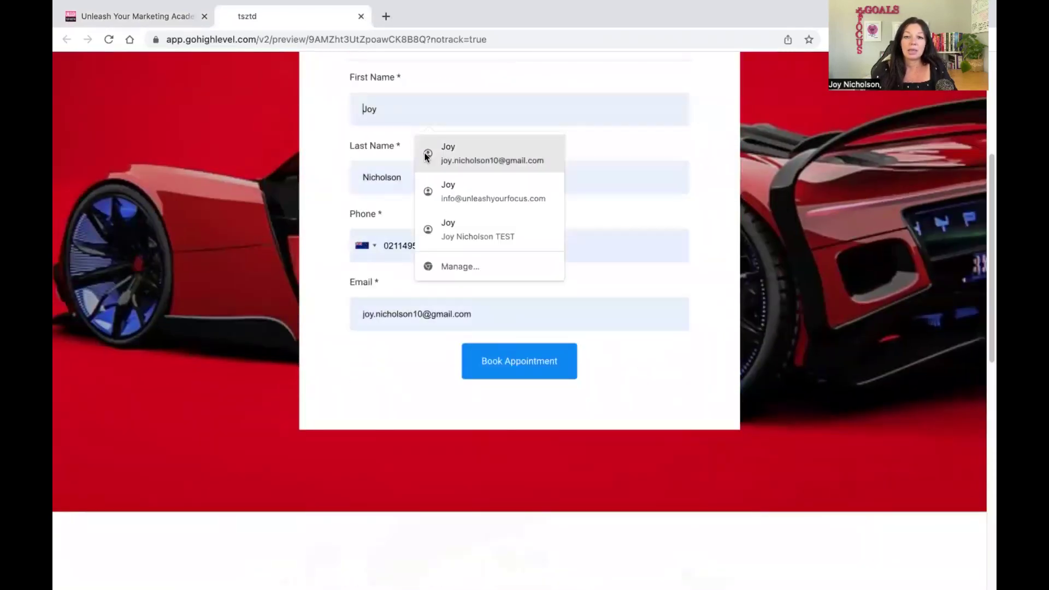
{"action": "left_click", "coordinate": [468, 333]}
{"action": "left_click", "coordinate": [452, 312]}
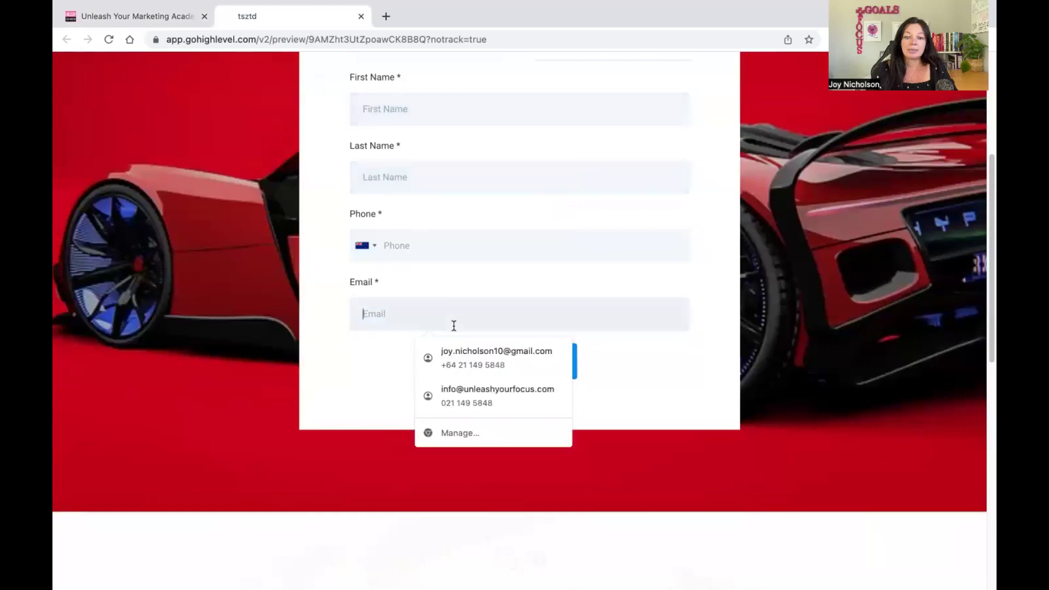
{"action": "left_click", "coordinate": [454, 344]}
{"action": "left_click", "coordinate": [492, 360]}
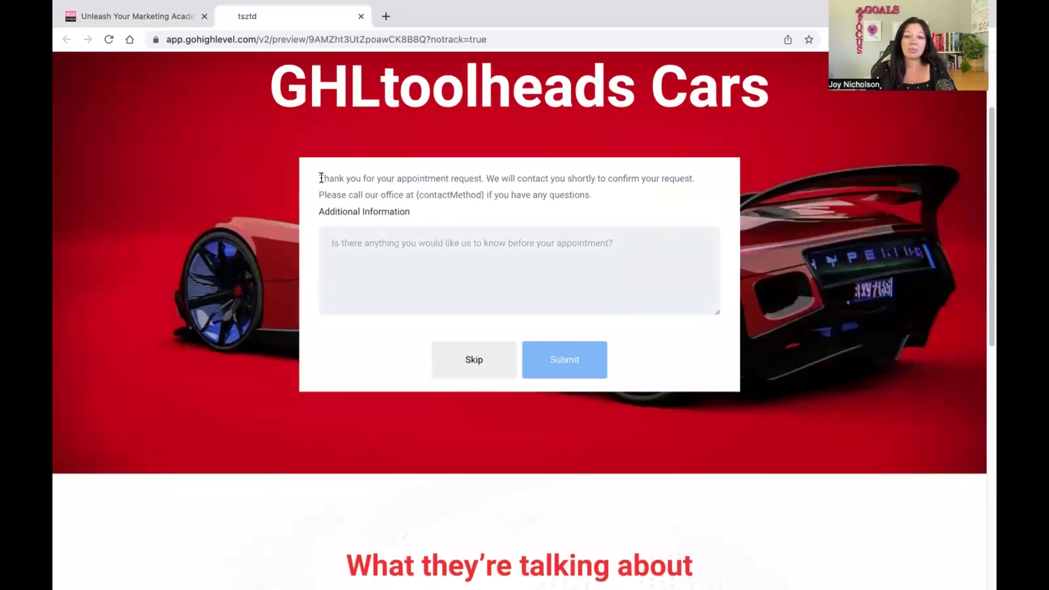
Read the thank-you message, enter "yes pls contact me via zoom" as the additional information and submit it
{"action": "left_click_drag", "start_coordinate": [321, 177], "coordinate": [611, 194]}
{"action": "left_click", "coordinate": [611, 195]}
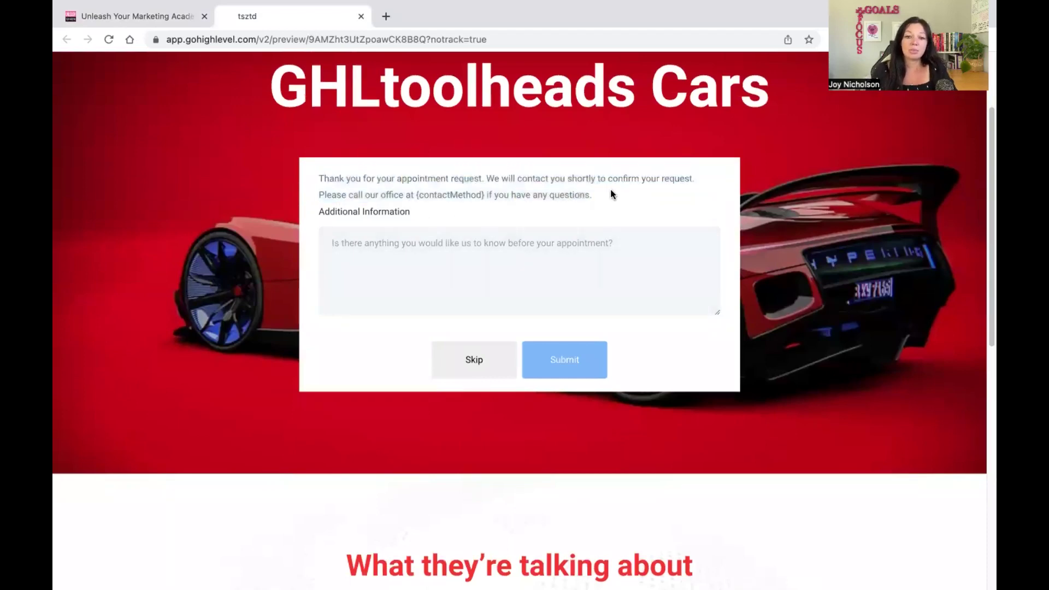
{"action": "left_click_drag", "start_coordinate": [608, 195], "coordinate": [293, 159]}
{"action": "left_click", "coordinate": [479, 265]}
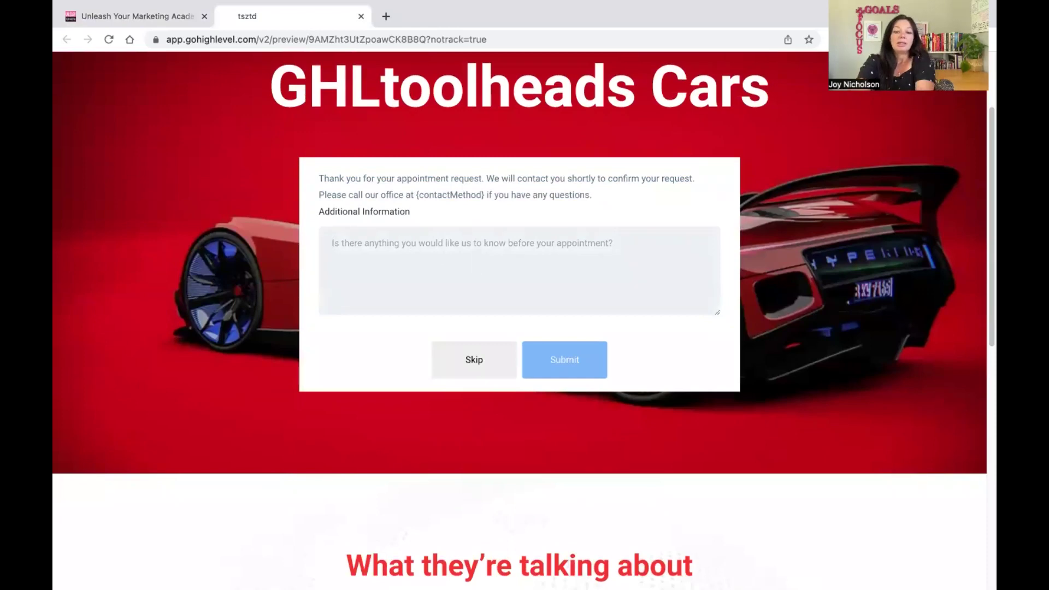
{"action": "type", "text": "yes pls contact me"}
{"action": "key", "text": "BackSpace"}
{"action": "key", "text": "BackSpace"}
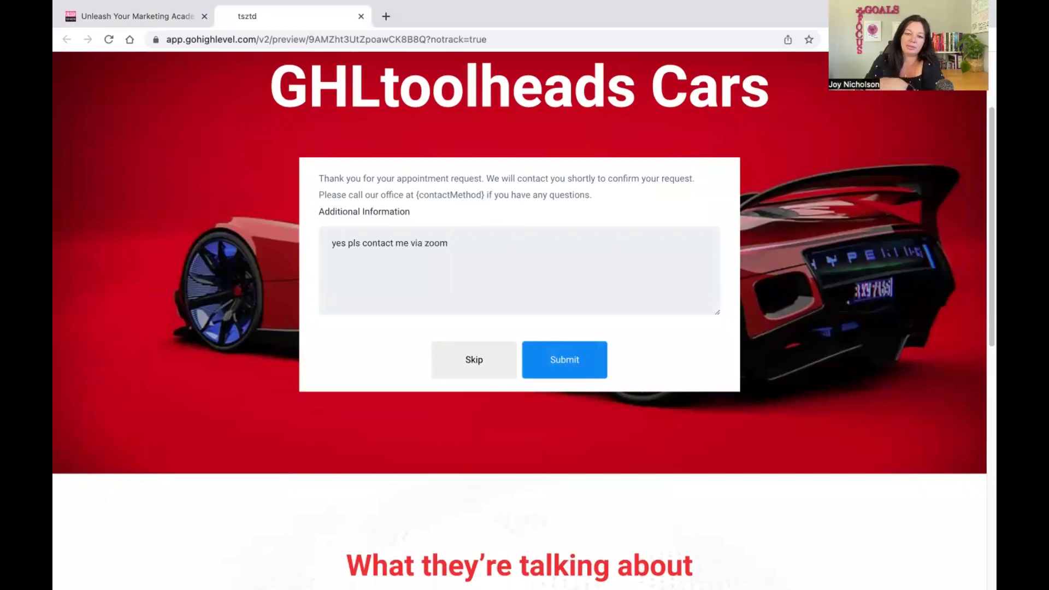
{"action": "left_click", "coordinate": [563, 358]}
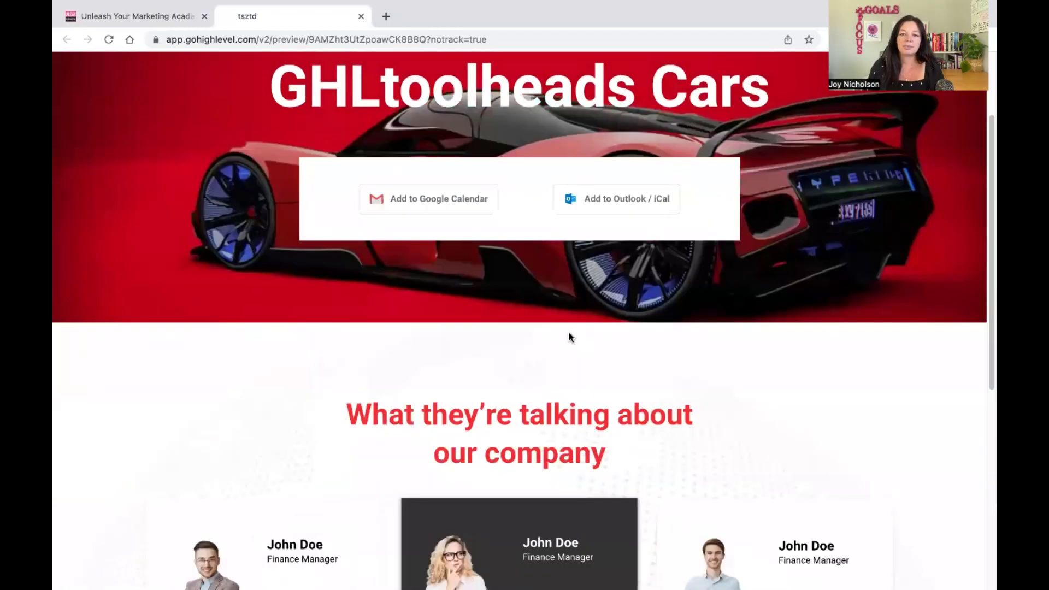
Open the booked appointment as a Google Calendar event, review its details and return to the page preview
{"action": "left_click", "coordinate": [404, 211]}
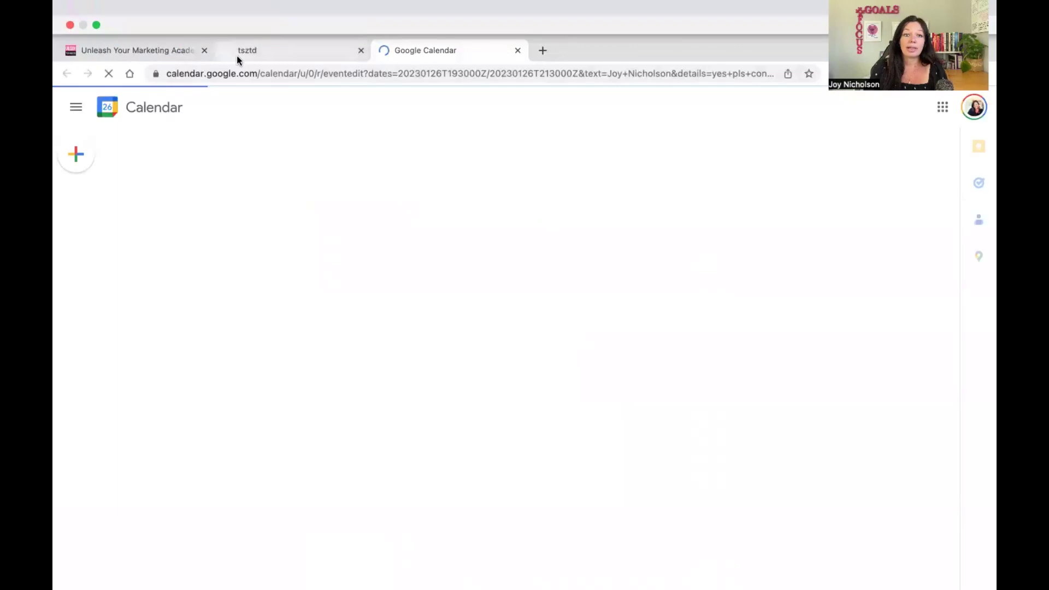
{"action": "left_click", "coordinate": [237, 22]}
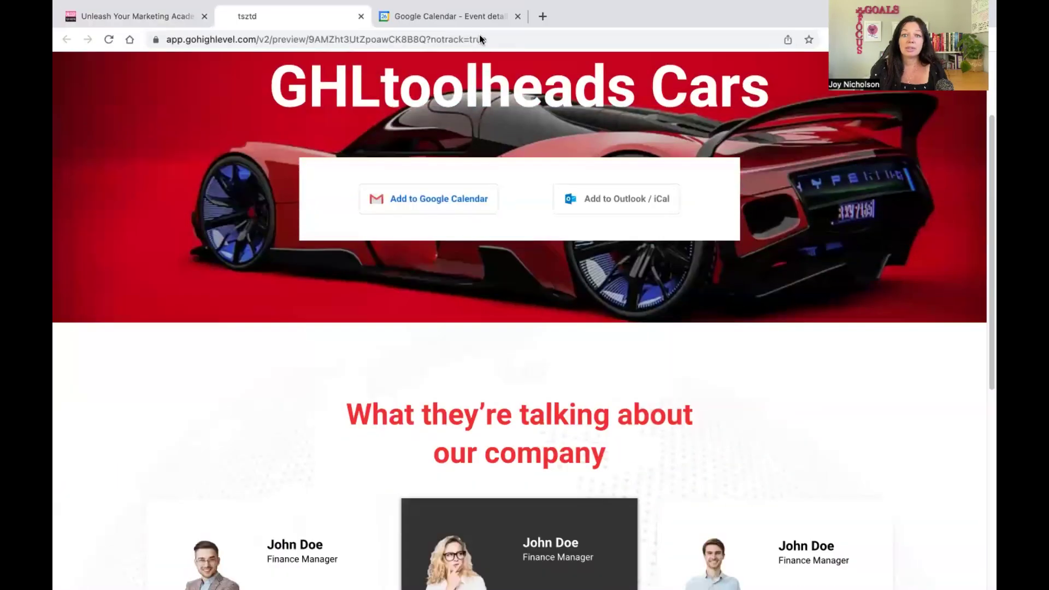
{"action": "left_click", "coordinate": [475, 16]}
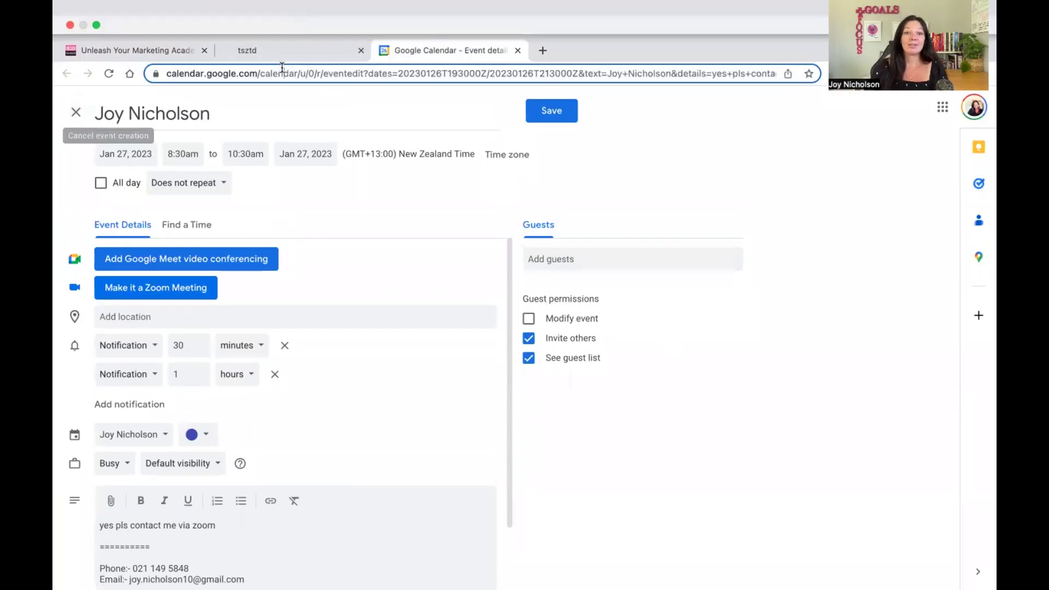
{"action": "left_click", "coordinate": [281, 56]}
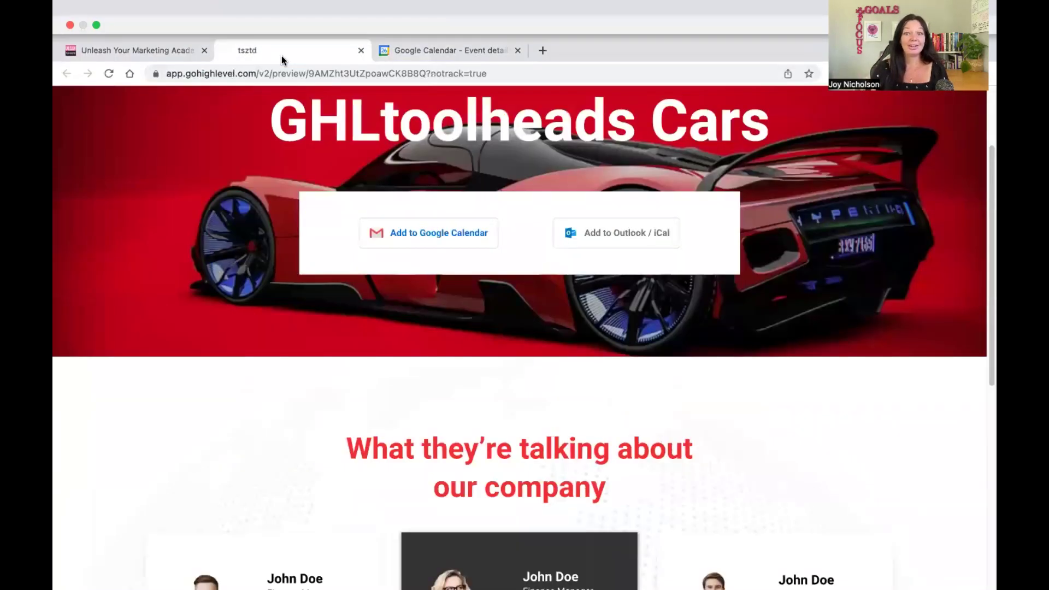